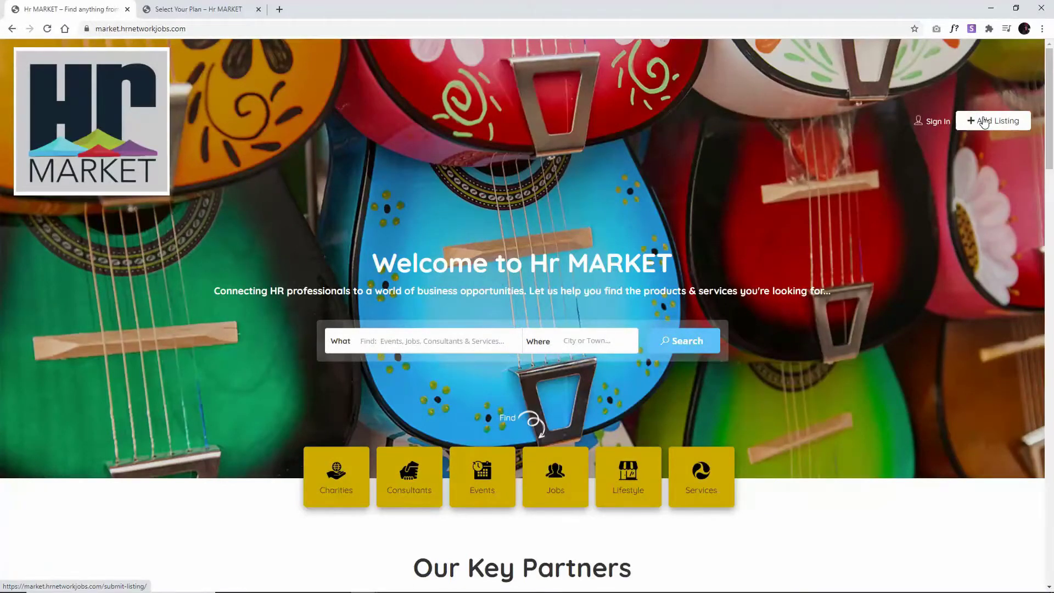
Start a new listing and choose the £575 price plan for 1 listing for 12 months
click(983, 122)
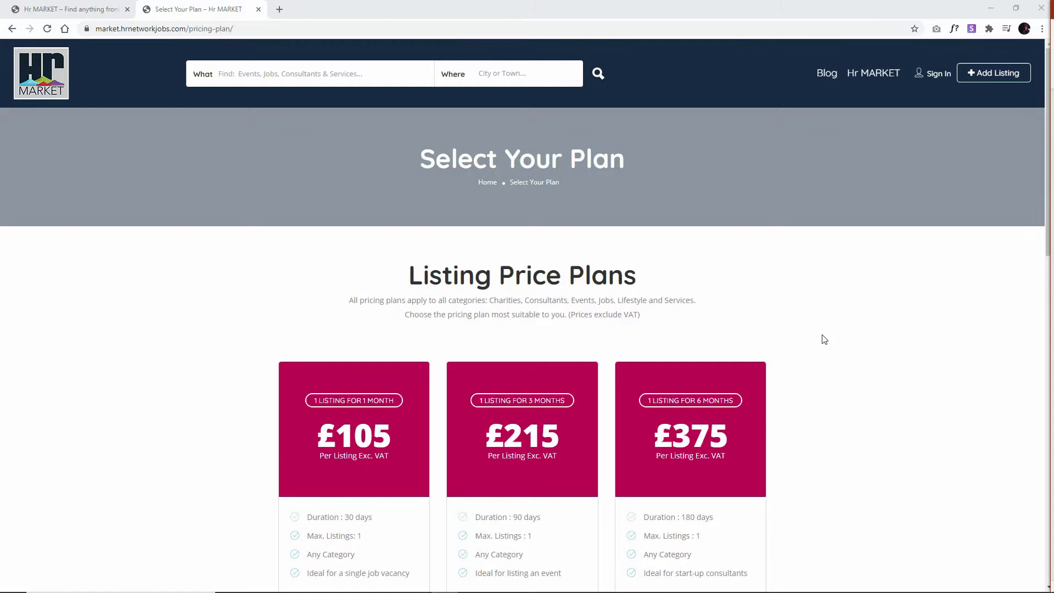
scroll(825, 339, down, 2)
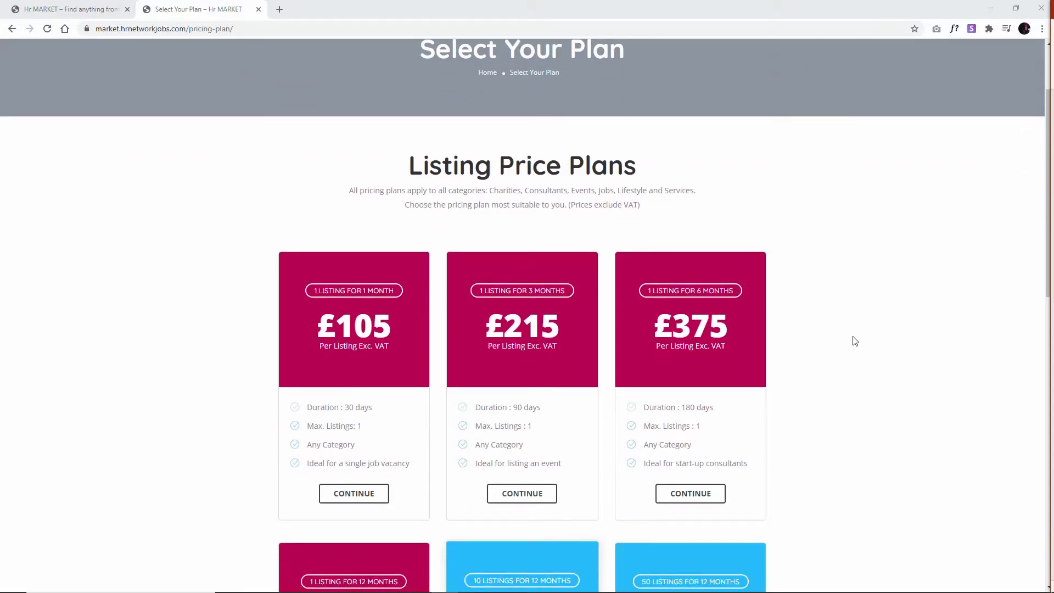
scroll(855, 341, down, 2)
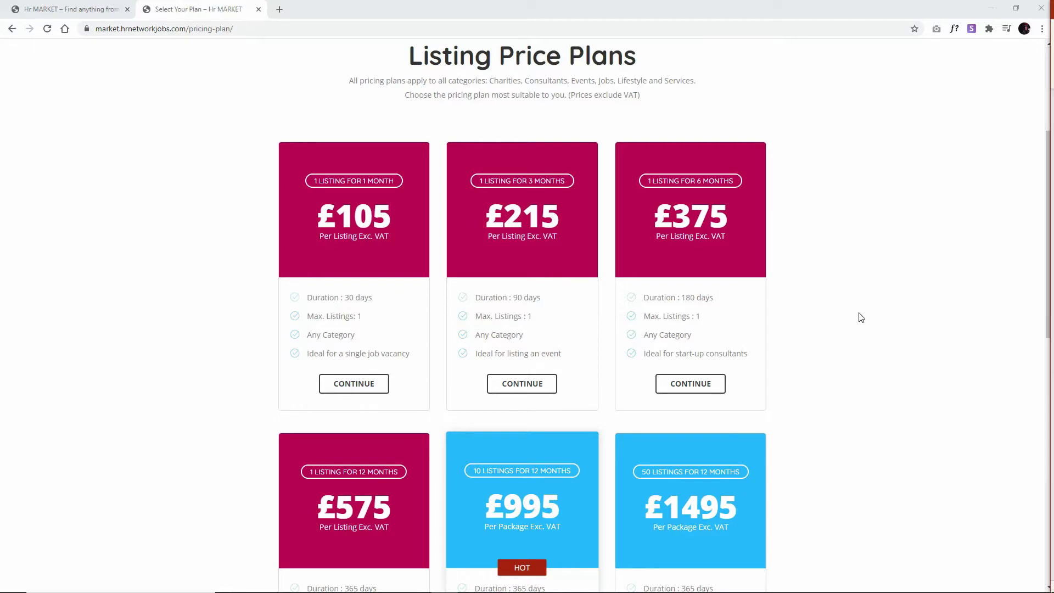
scroll(859, 314, down, 3)
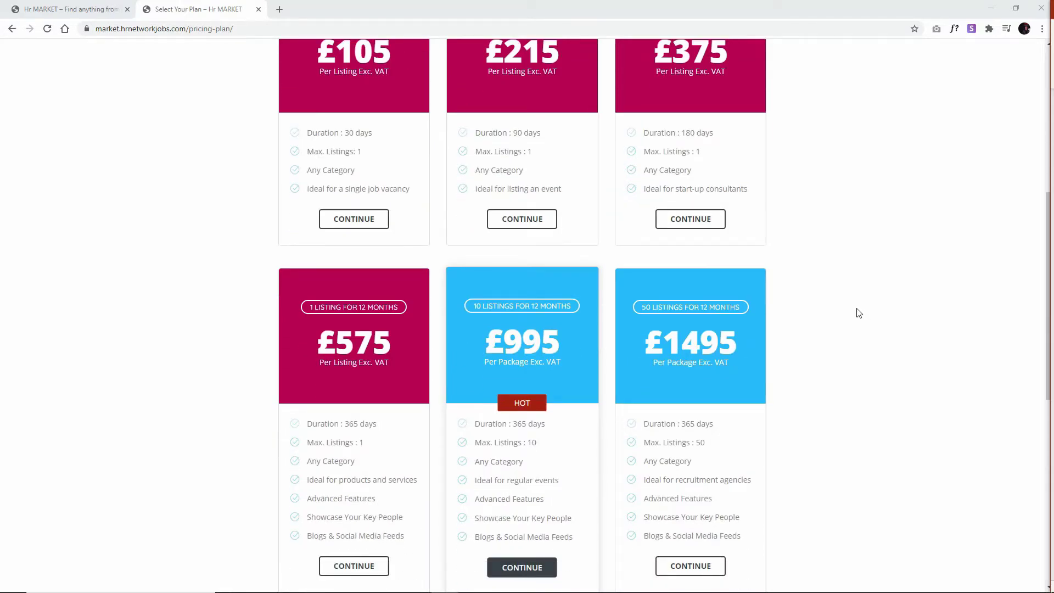
scroll(859, 314, down, 2)
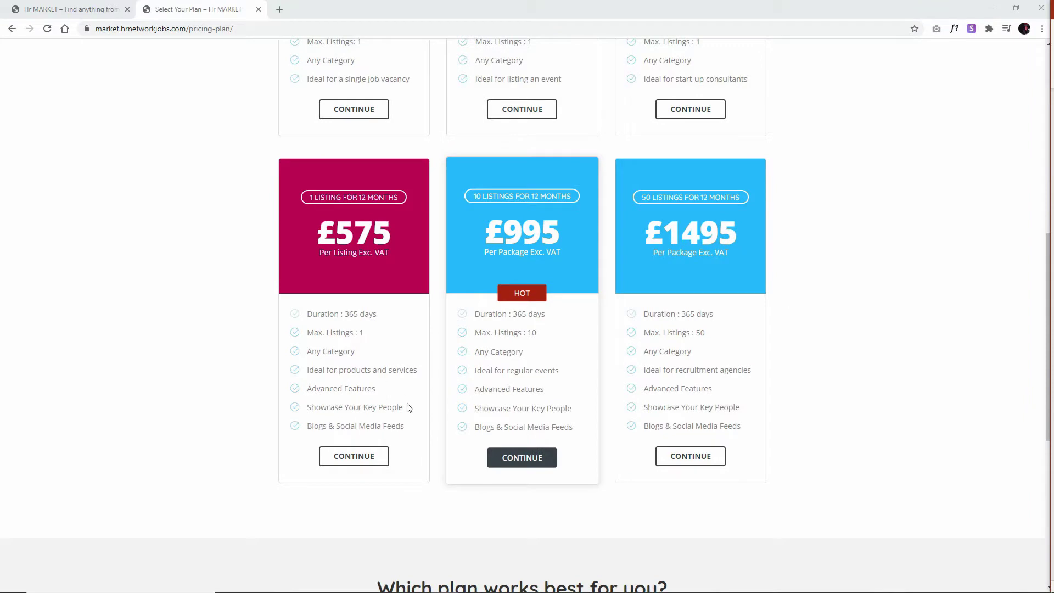
click(355, 459)
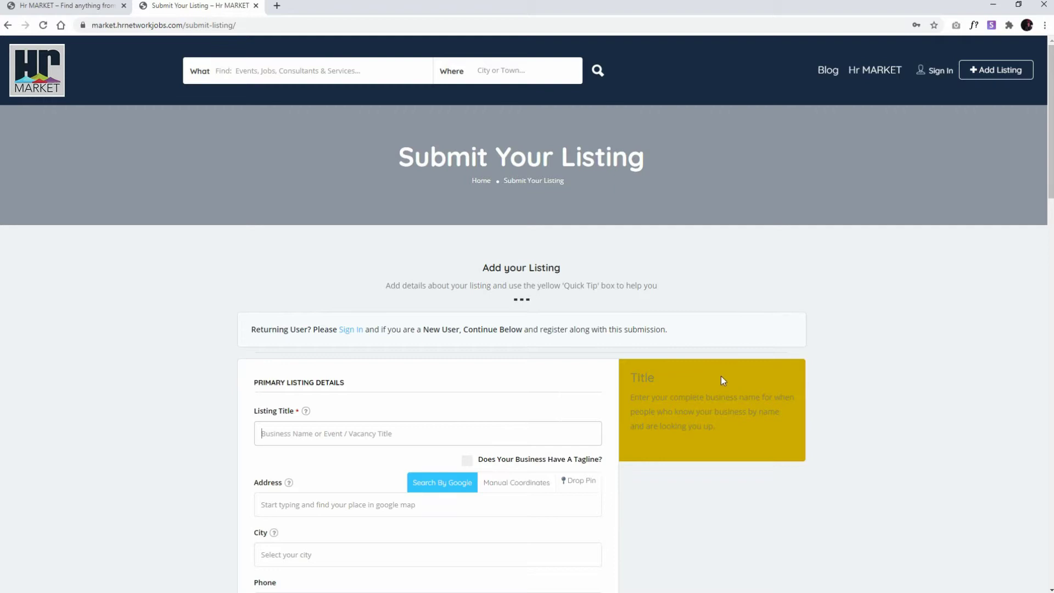
Look through the listing submission form's sections, from the primary details down to the media uploads and sign-up e-mail
scroll(720, 379, down, 8)
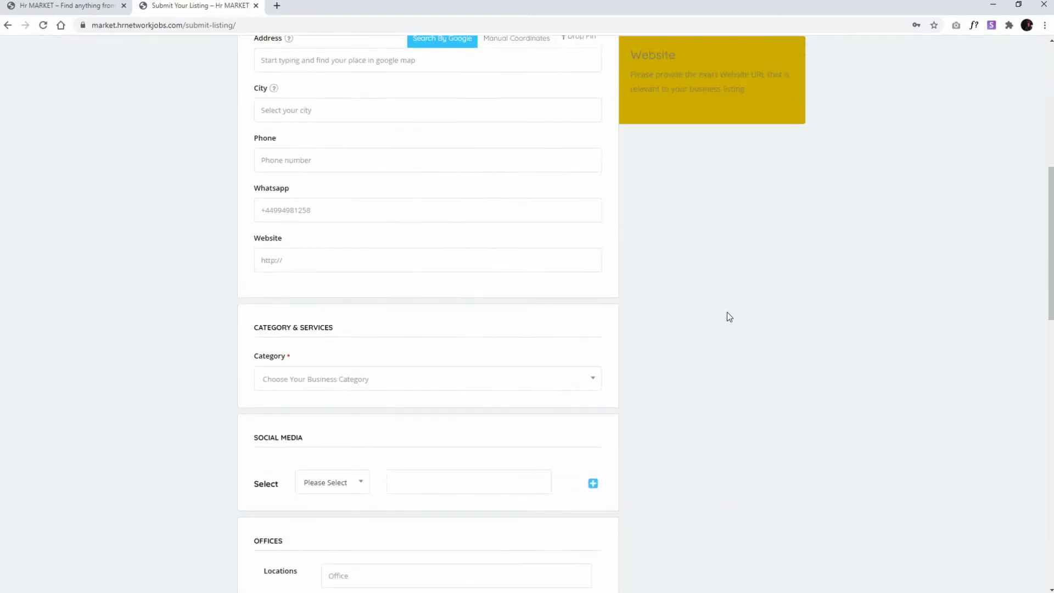
scroll(727, 312, down, 7)
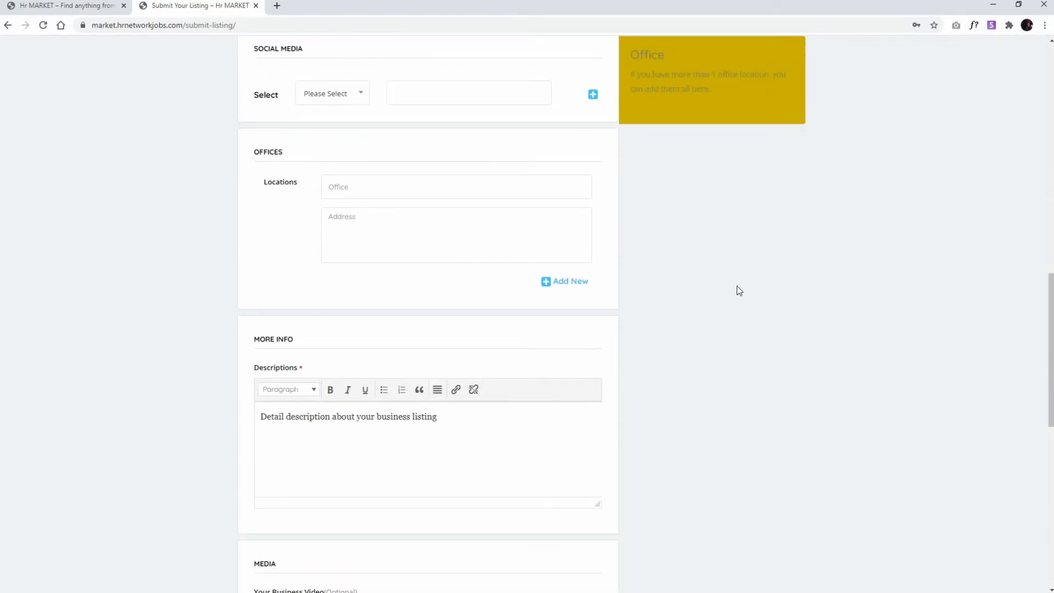
scroll(741, 287, down, 2)
scroll(753, 270, down, 6)
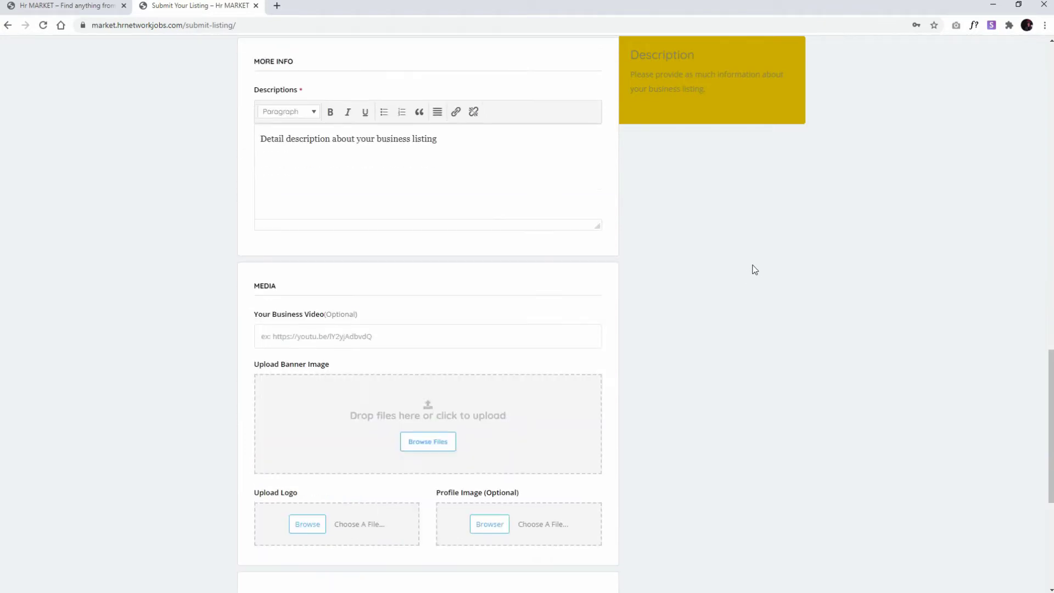
scroll(753, 263, down, 2)
scroll(754, 262, down, 1)
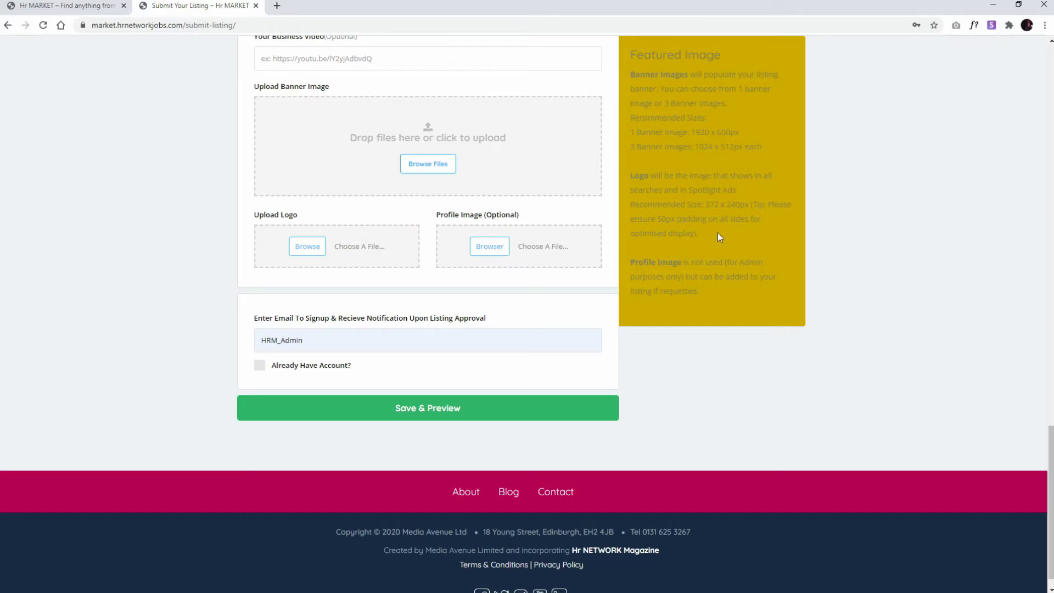
scroll(716, 237, up, 20)
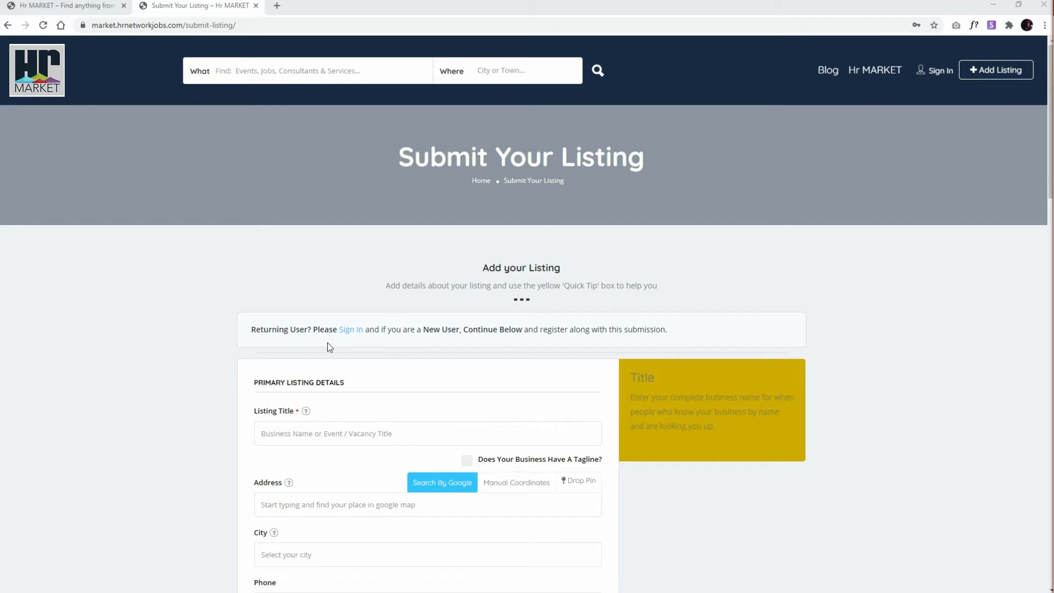
Title the listing "Hr NETWORK Magazine" and enable a tagline reading "Inspiring People Development"
click(287, 434)
text(Hr NETWORK Magazine)
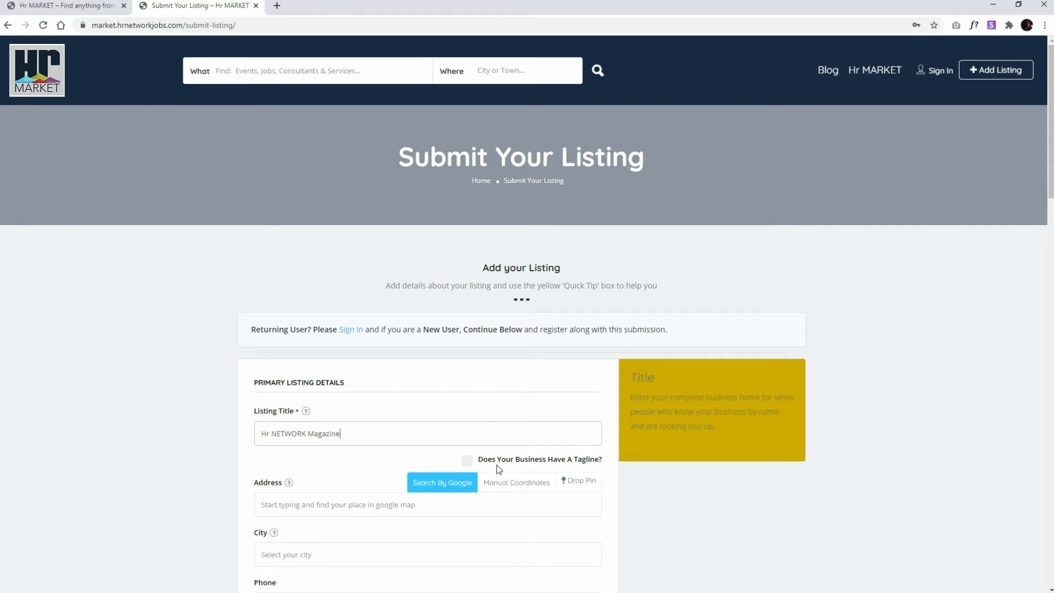
click(467, 461)
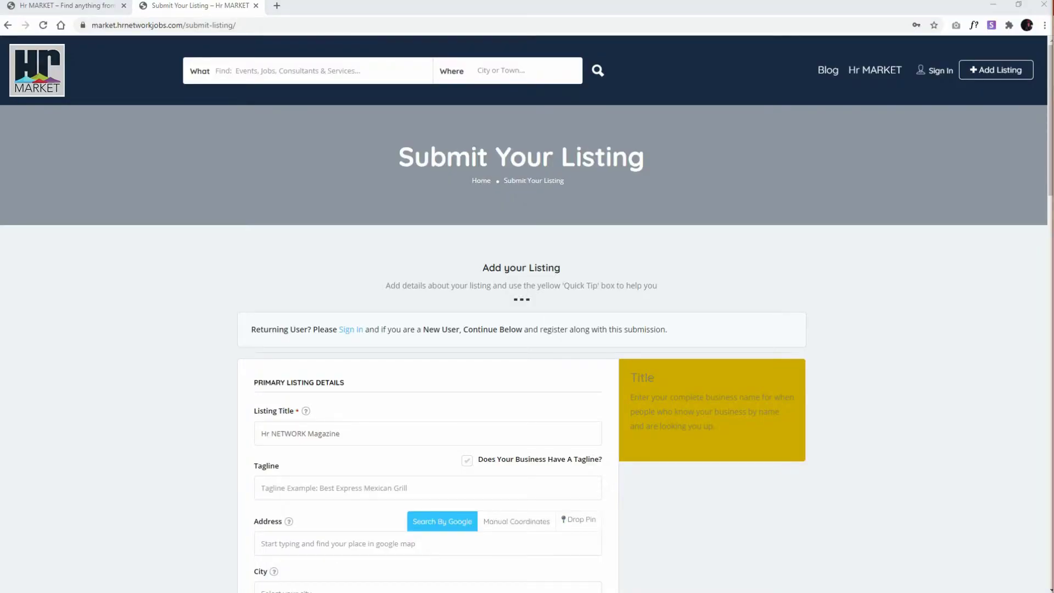
click(297, 490)
text(Inspiring People Development)
Find the business's street address through the Google address search and set the city to Edinburgh, UK
scroll(445, 406, down, 3)
scroll(442, 403, down, 1)
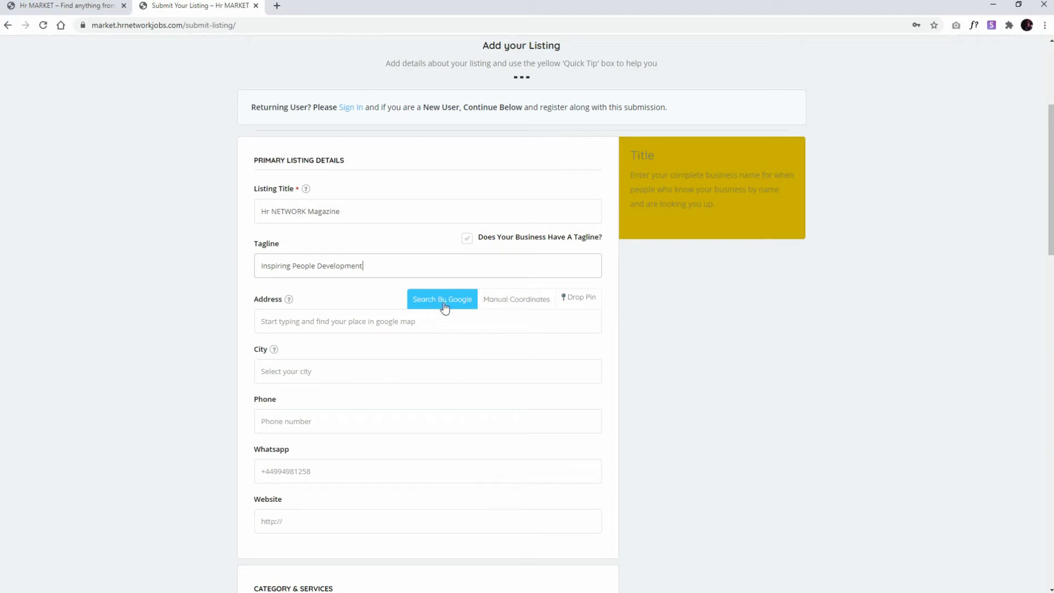
click(291, 322)
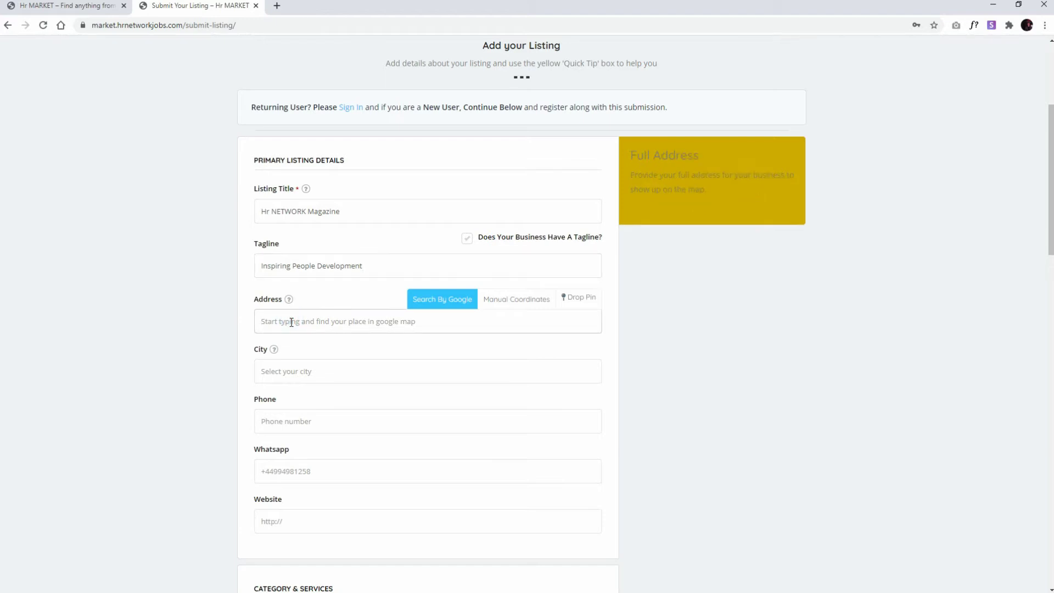
text(18)
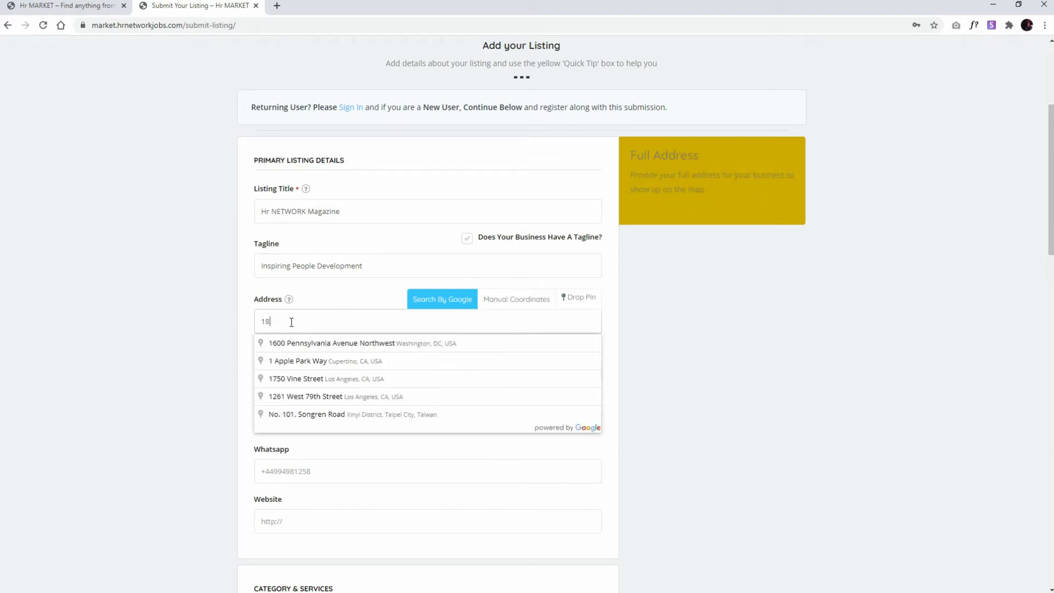
text( young stret)
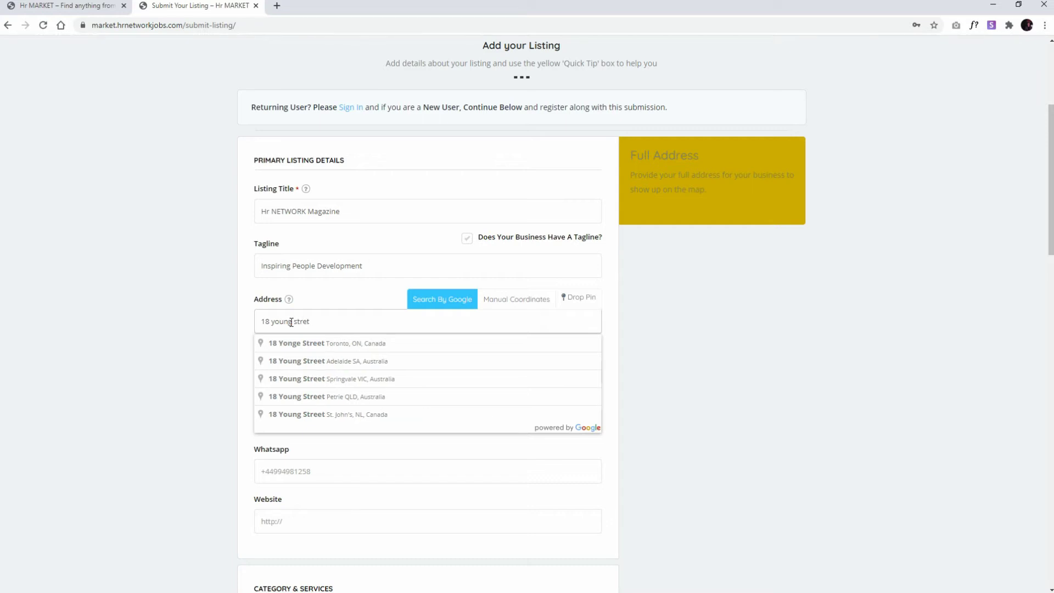
key(BackSpace)
text(et edinbu)
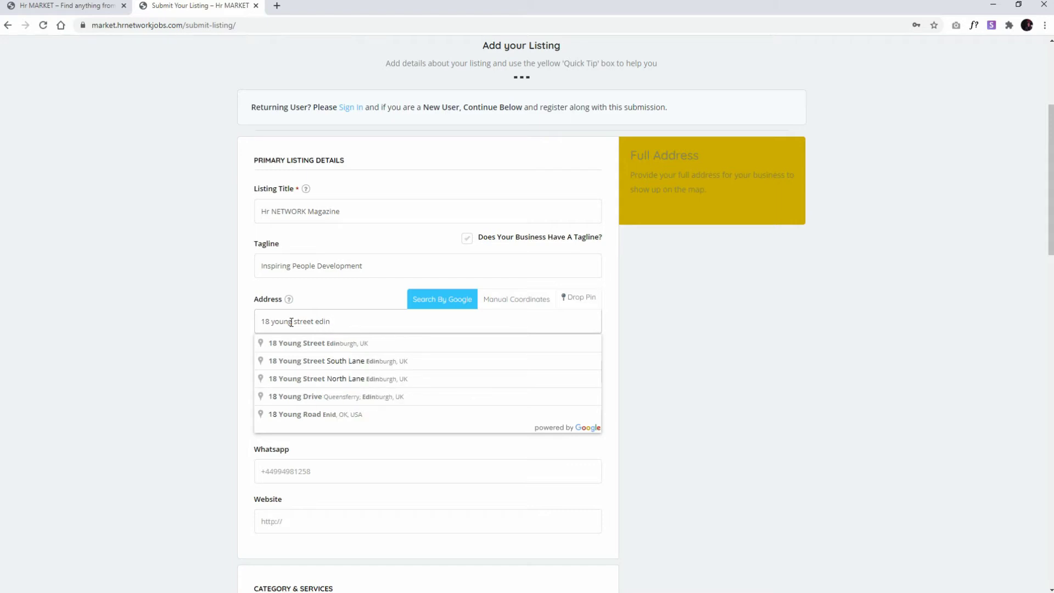
click(332, 349)
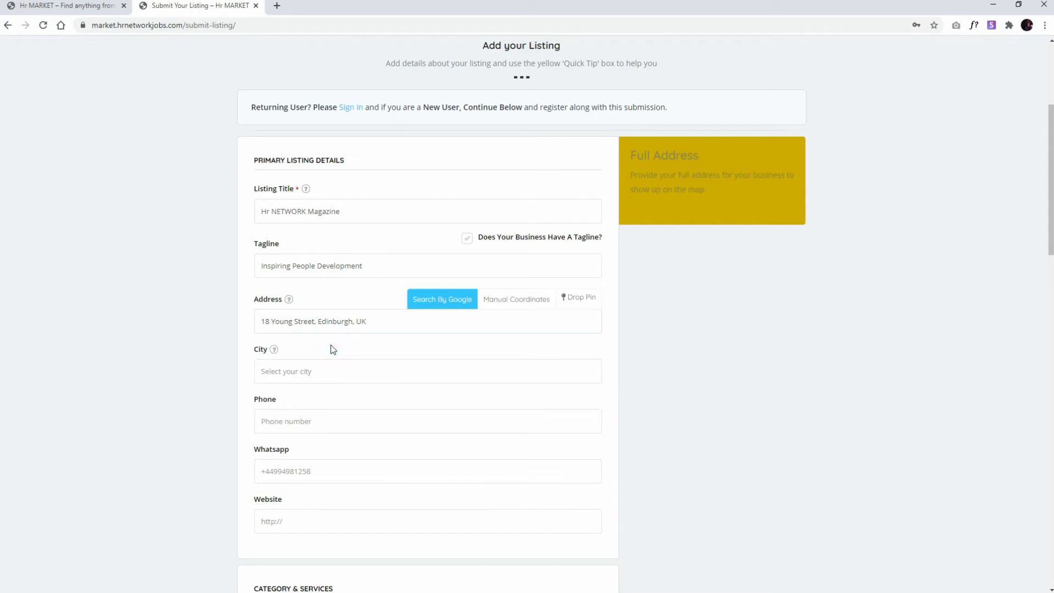
click(315, 371)
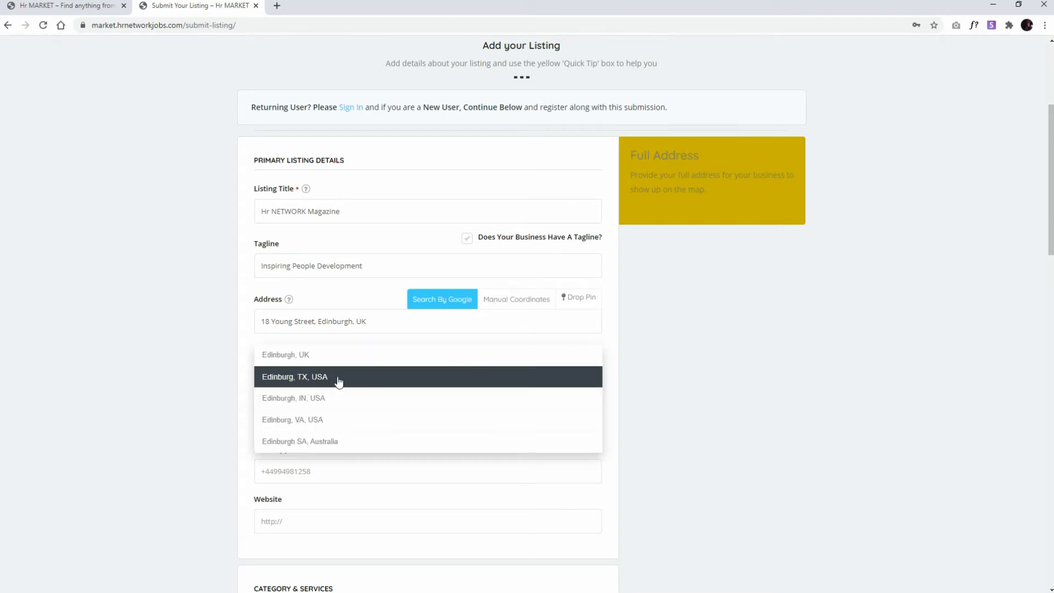
click(327, 356)
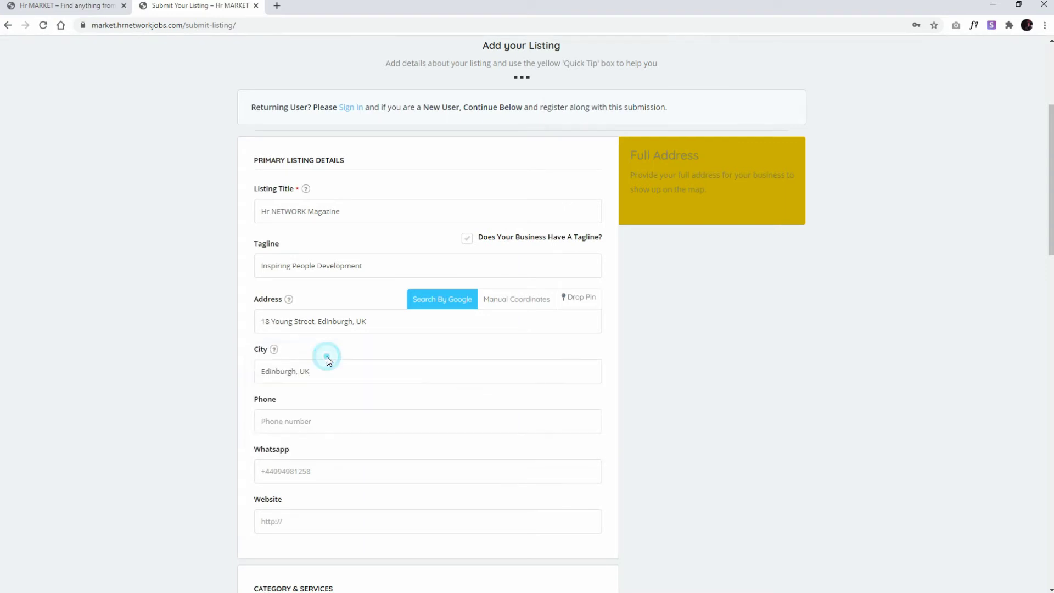
click(301, 420)
key(ctrl+v)
scroll(424, 445, down, 2)
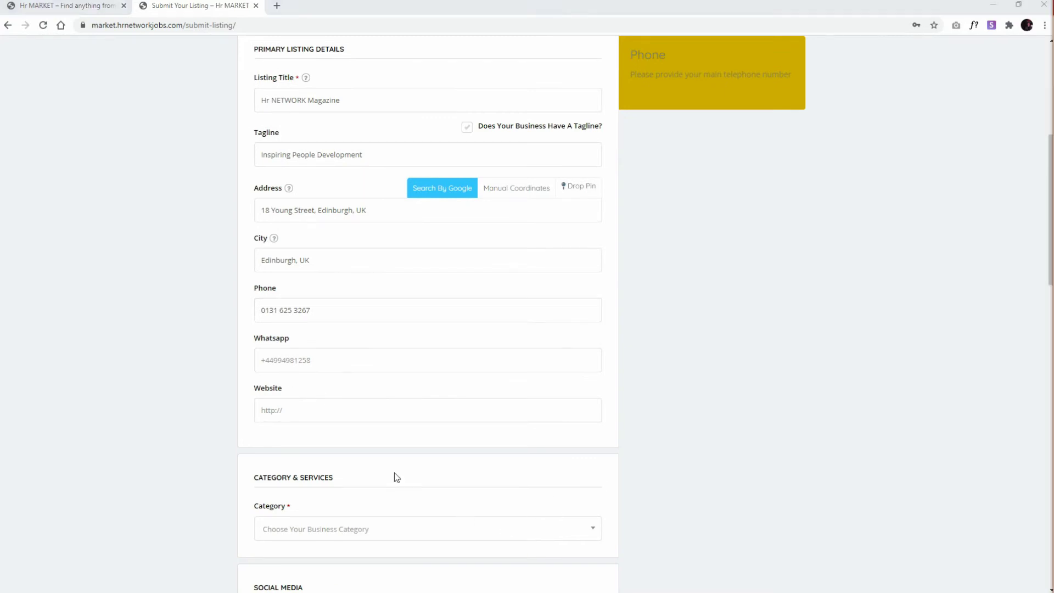
click(301, 410)
text(https://hrnetworkjobs.com/)
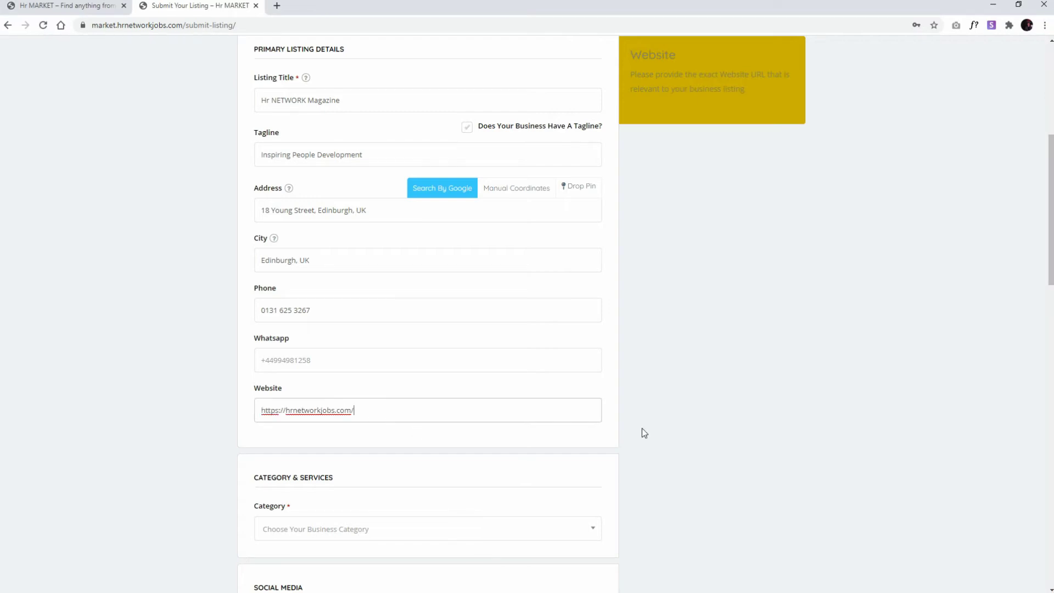
Set the listing category to Services and select the Other Services listing feature
scroll(684, 427, up, 3)
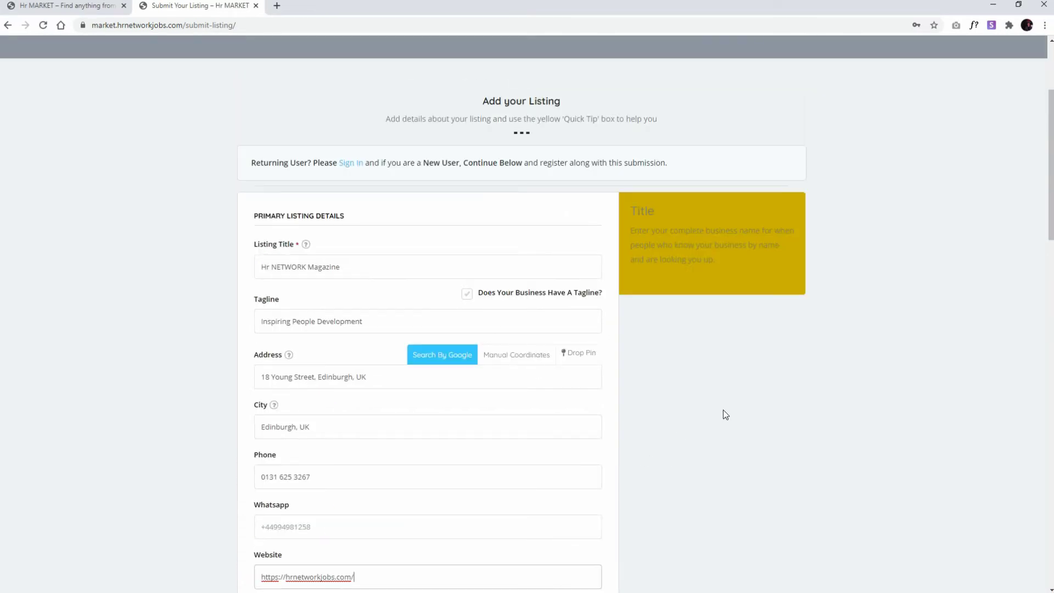
scroll(723, 410, down, 5)
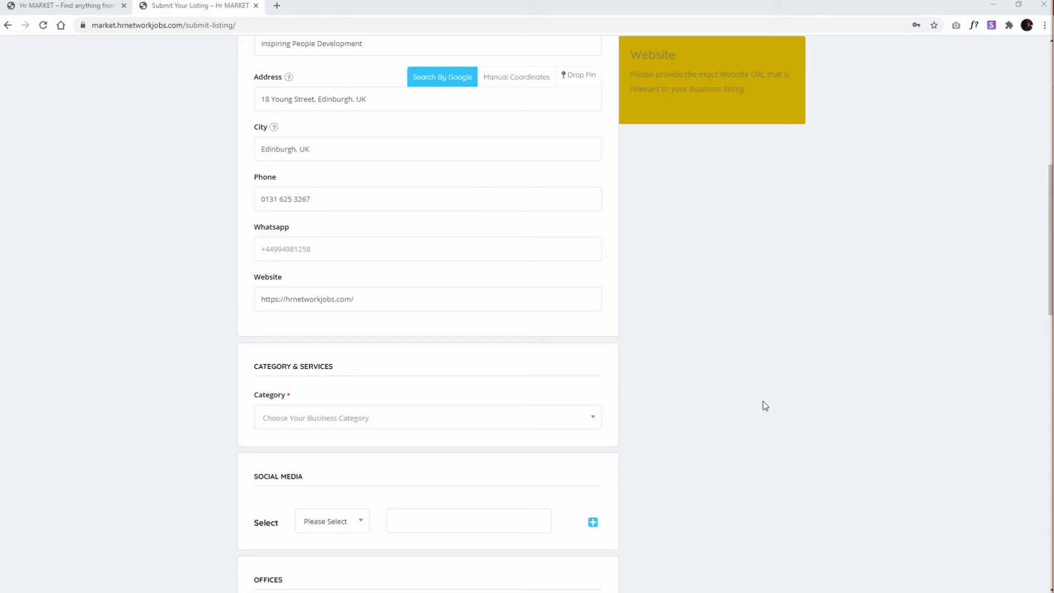
click(534, 422)
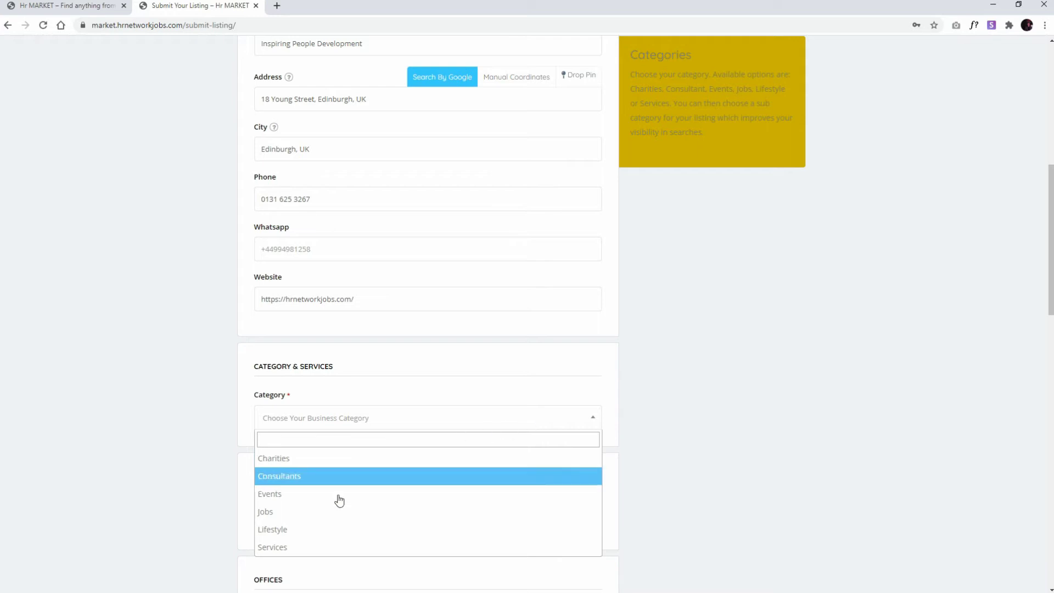
click(280, 547)
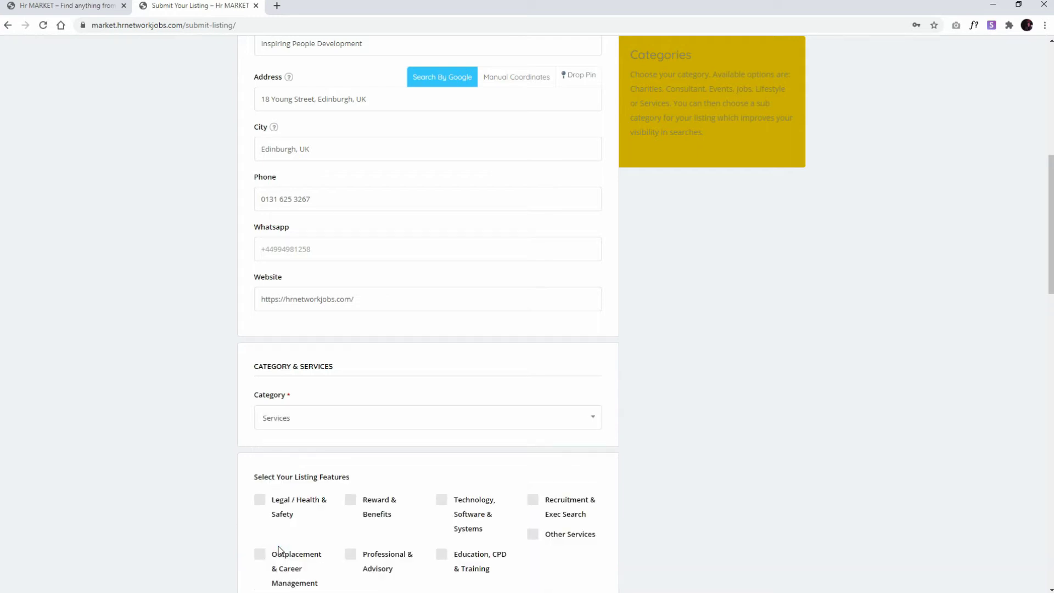
scroll(647, 394, down, 2)
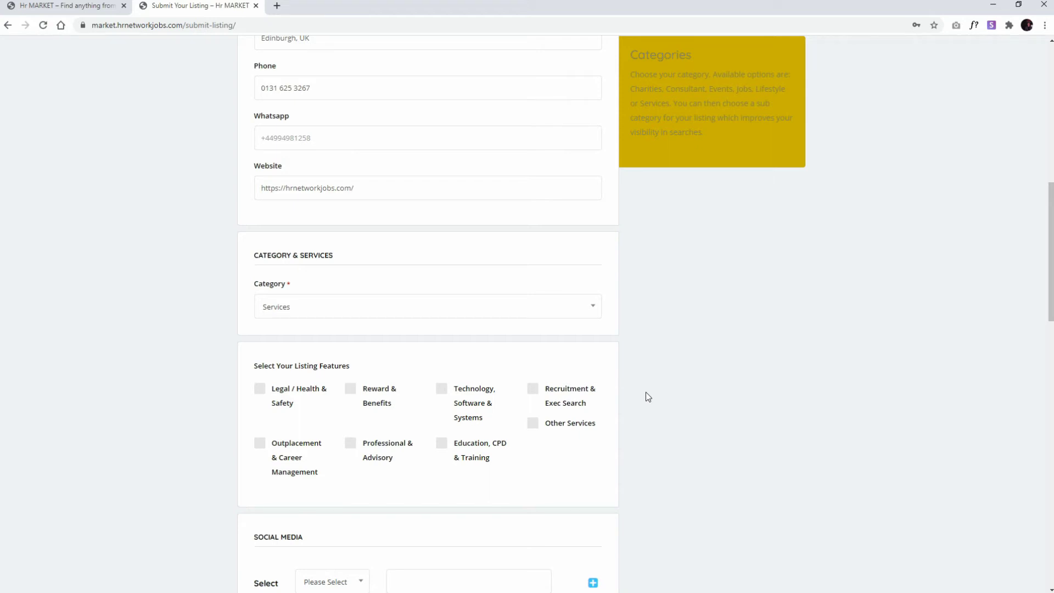
click(533, 425)
scroll(653, 378, down, 3)
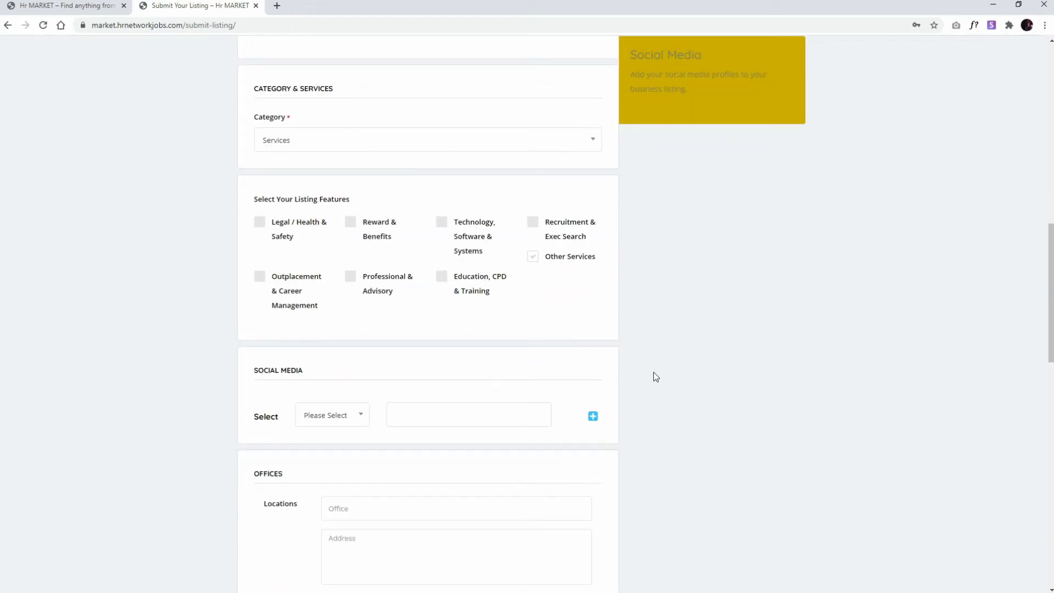
scroll(653, 372, down, 2)
click(348, 303)
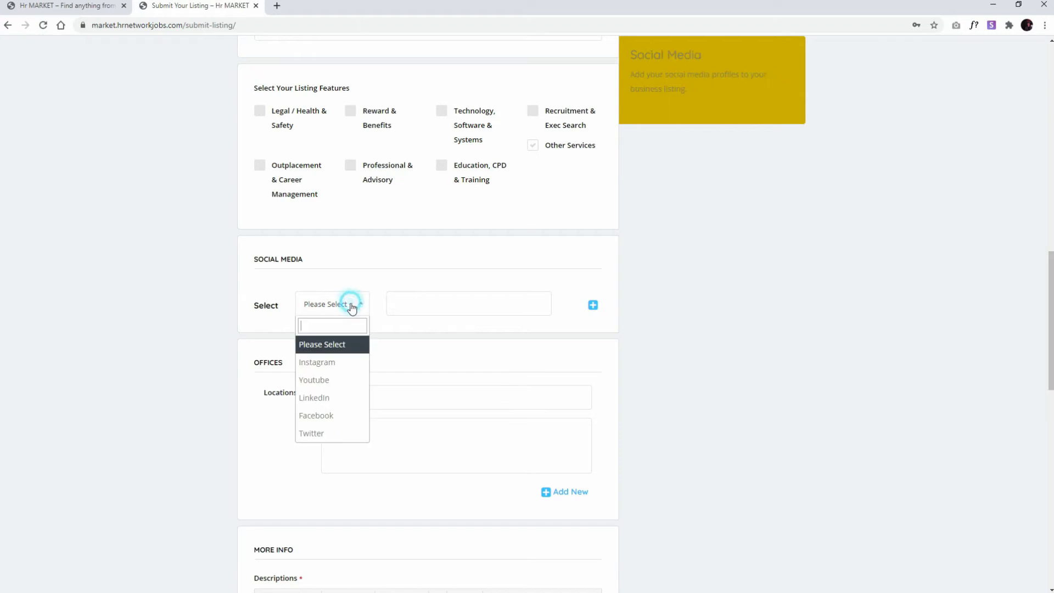
click(345, 399)
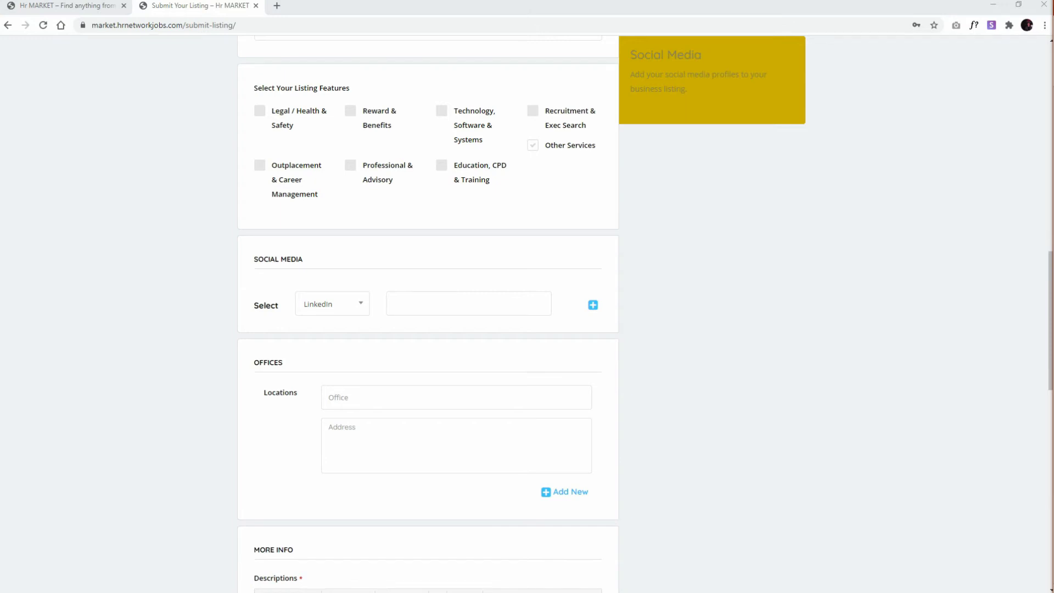
click(407, 303)
text(https://www.linkedin.com/in/hrnetwork1/)
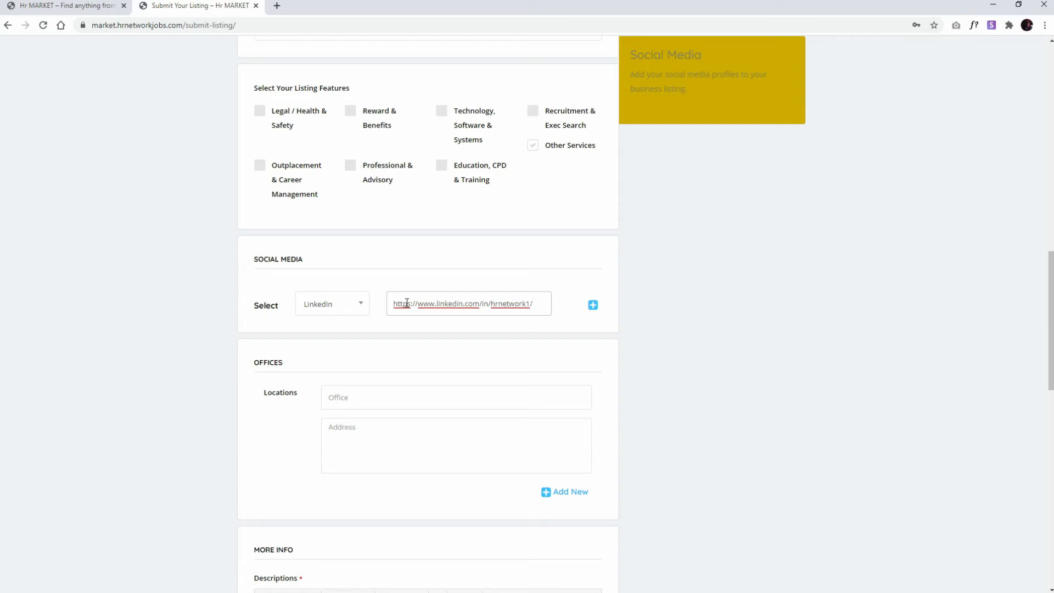
click(592, 304)
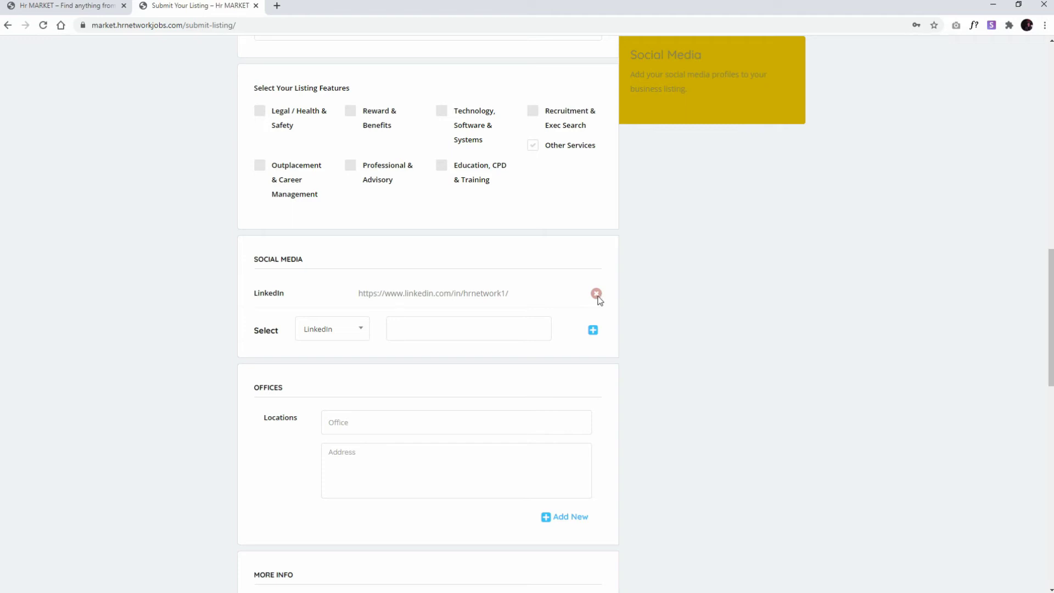
click(354, 330)
click(339, 456)
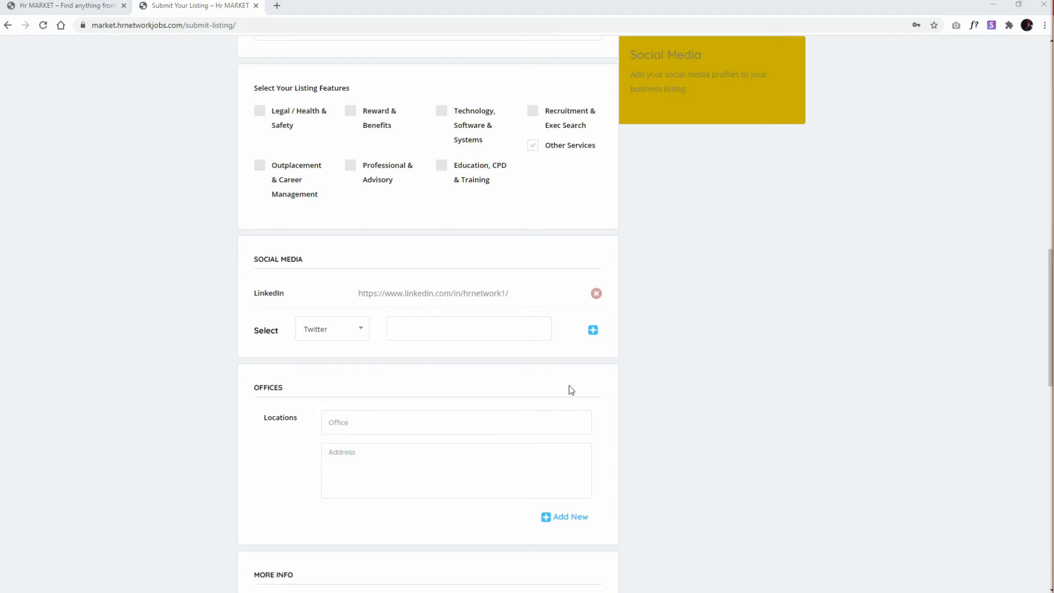
click(406, 328)
text(https://twitter.com/HrNETWORKNews)
click(574, 348)
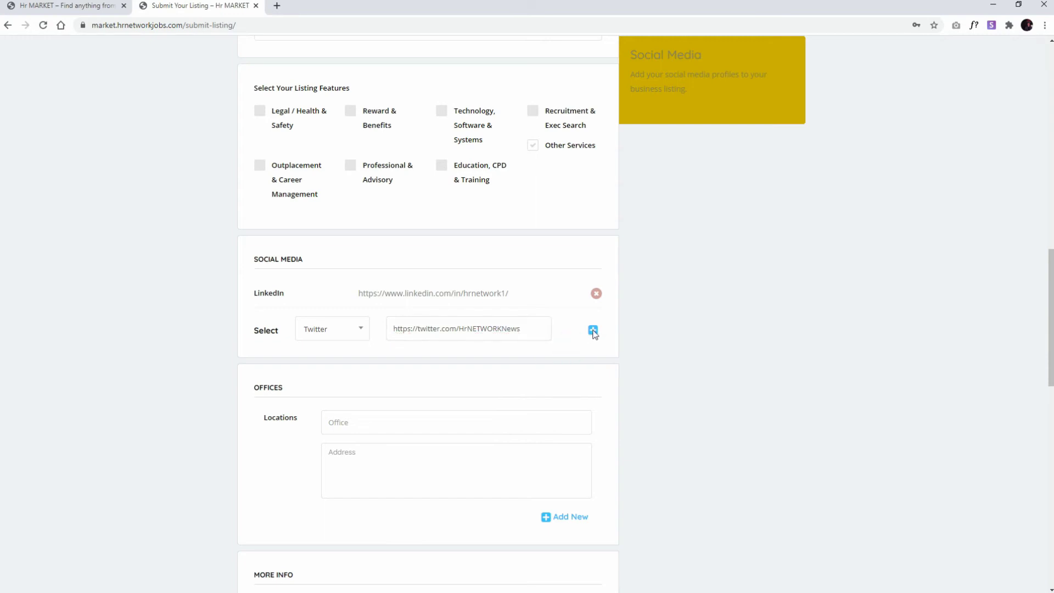
click(592, 331)
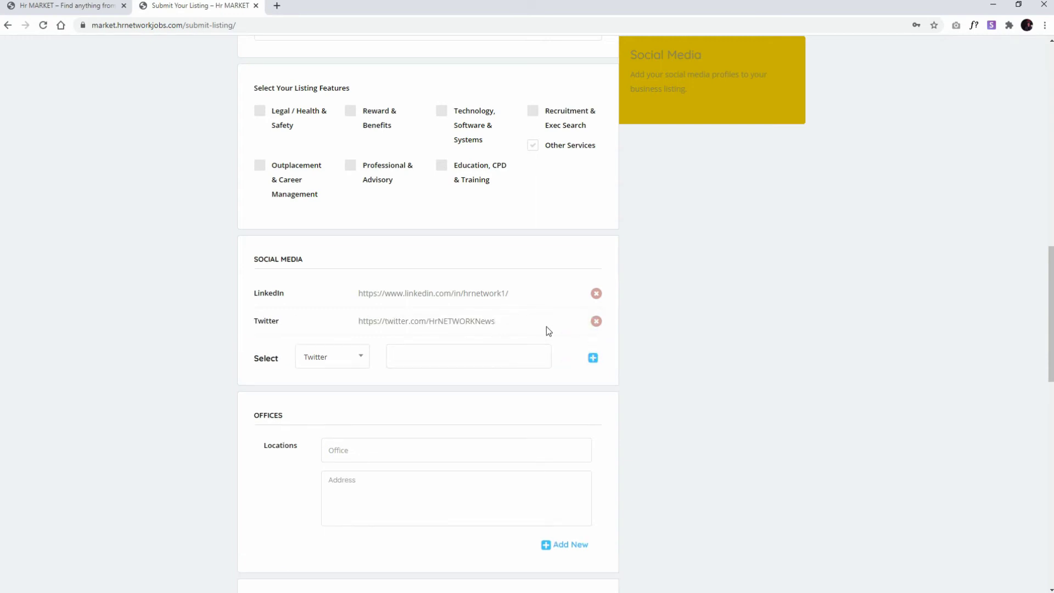
Enter the office location Hr NETWORK (SCOTLAND) with its postal address and add another blank office location
scroll(299, 404, down, 1)
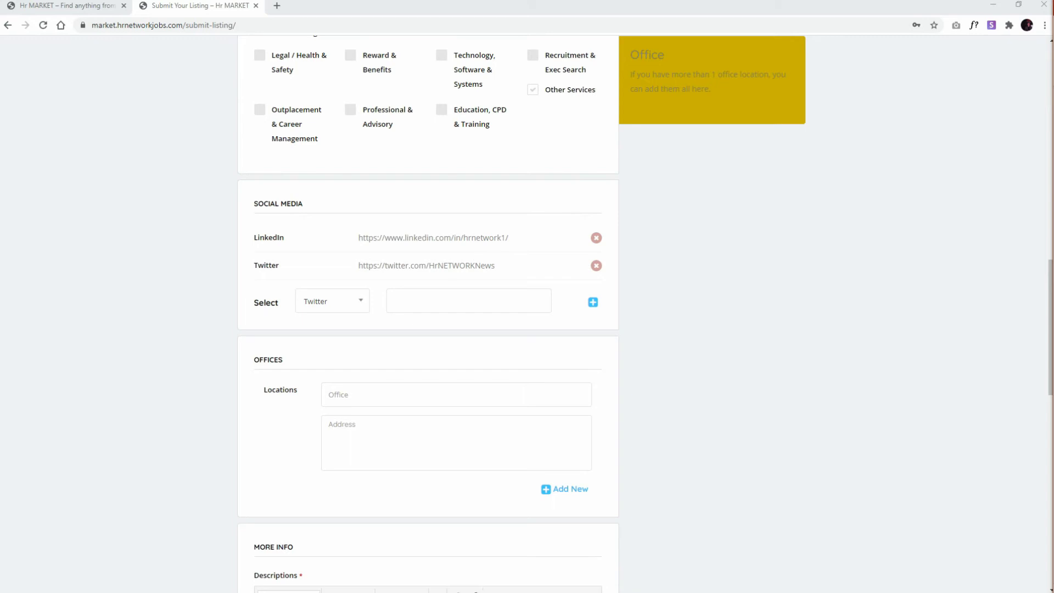
click(364, 394)
text(Hr NETWORK (SCOTLAND))
click(386, 437)
text(Media Avenue Ltd 18 Young Street Edinburgh EH2 4JB)
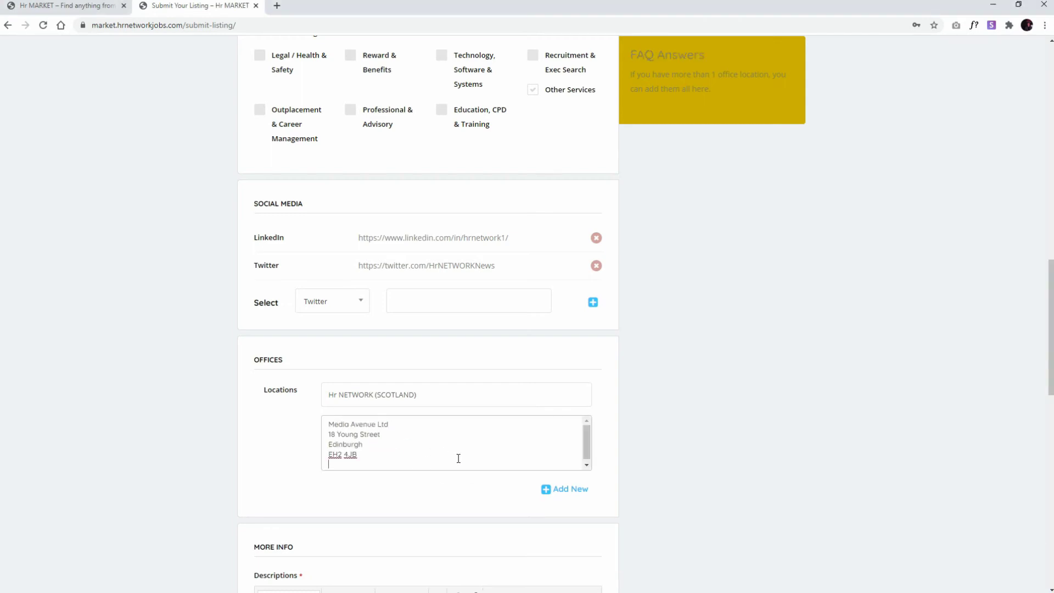
click(571, 489)
Replace the placeholder in the listing description with the copied Hr NETWORK text and enlarge the description box
scroll(651, 452, down, 6)
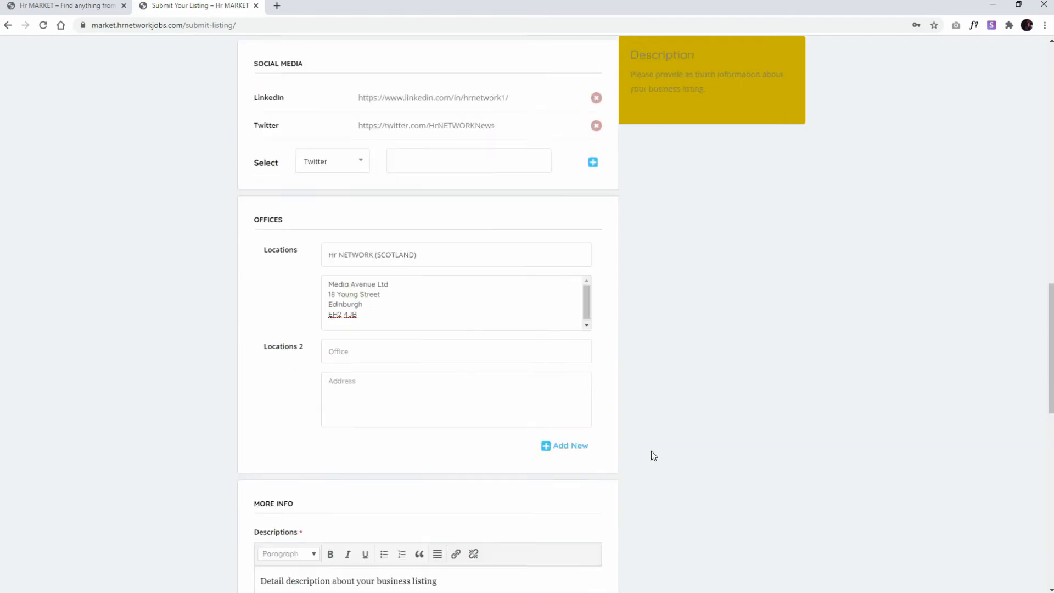
scroll(649, 451, down, 1)
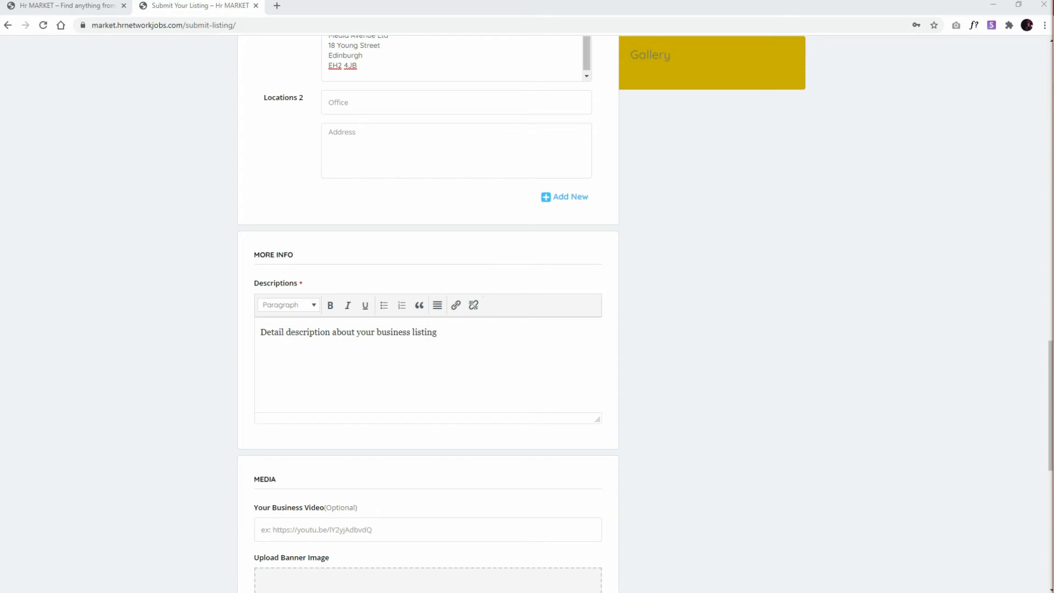
triple_click(488, 335)
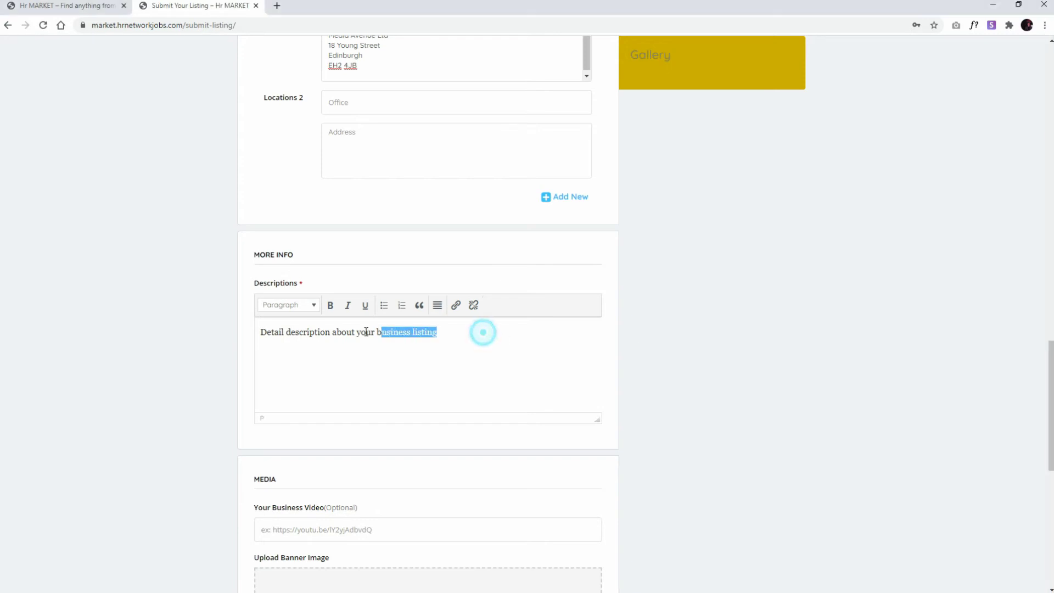
key(ctrl+v)
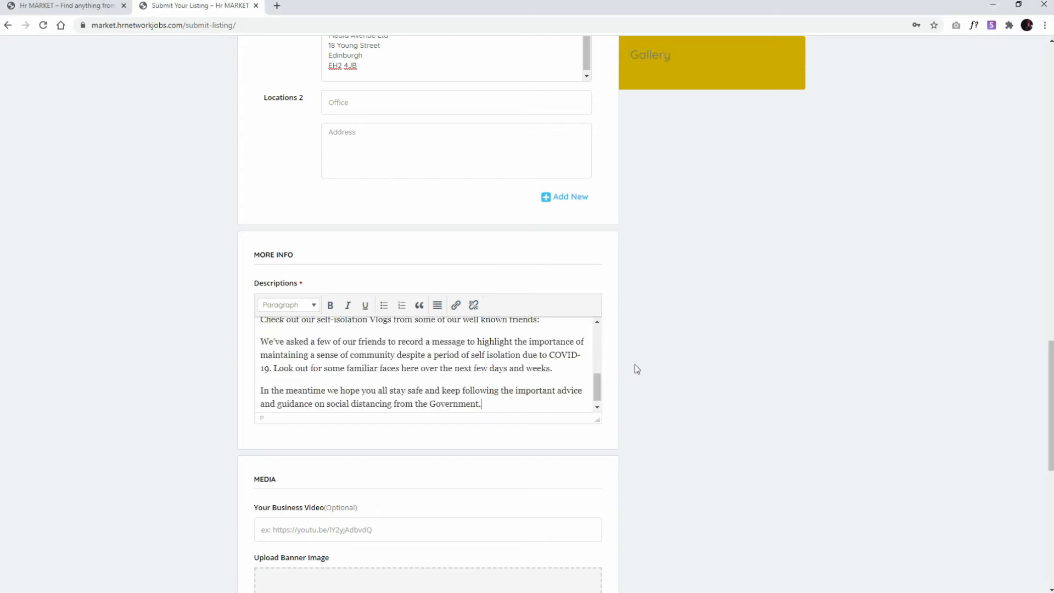
drag(597, 418, 597, 457)
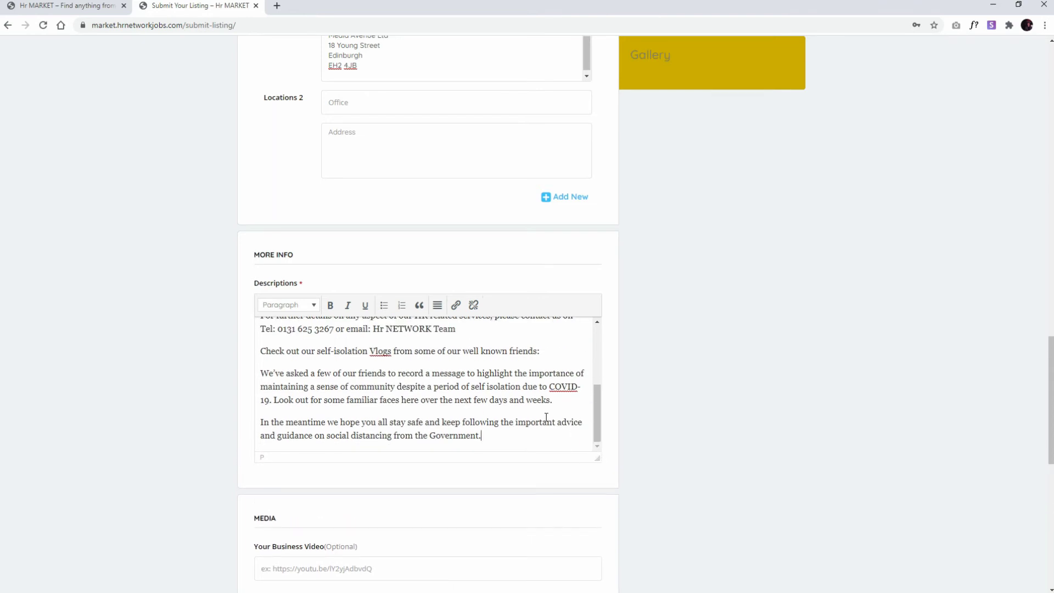
Format the description's opening line "Welcome and thank you for visiting Hr NETWORK" as Heading 1
scroll(546, 406, up, 2)
scroll(546, 405, up, 1)
drag(460, 333, 259, 331)
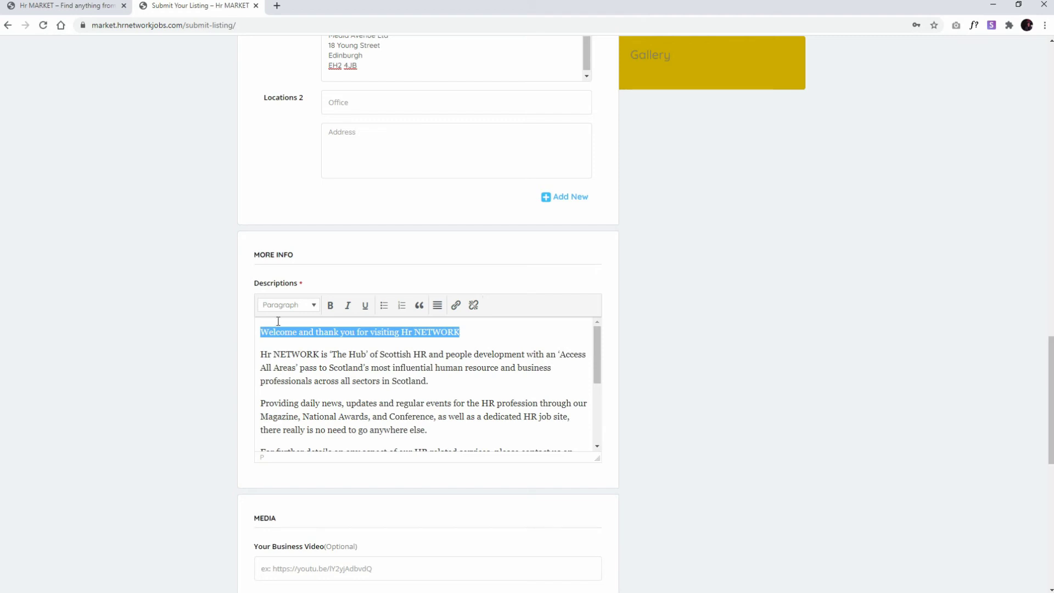
click(308, 306)
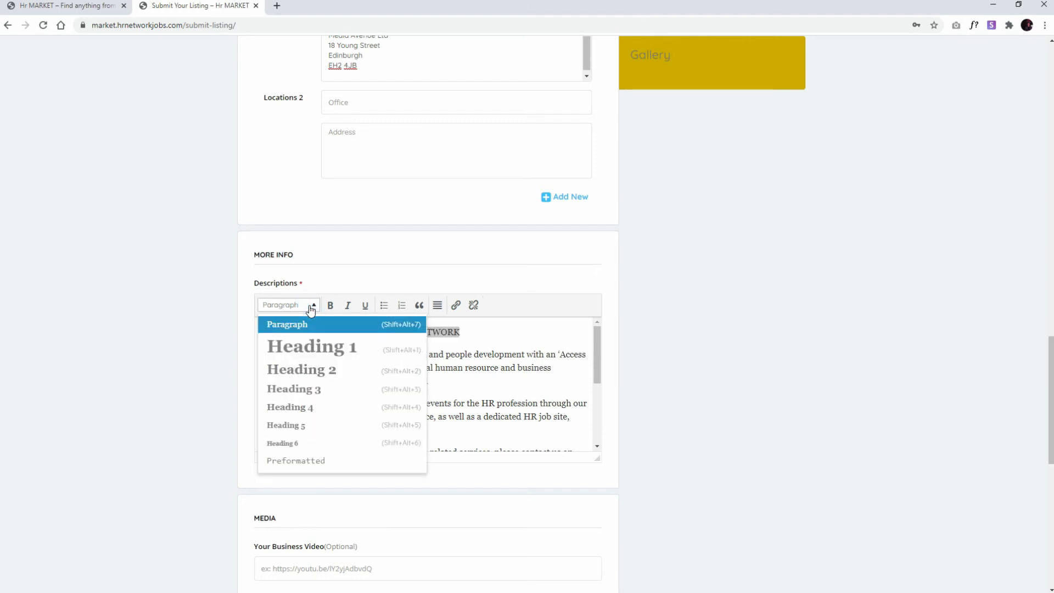
click(313, 346)
click(384, 381)
Italicize the description line "Check out our self-isolation Vlogs from some of our well known friends:"
scroll(390, 378, down, 1)
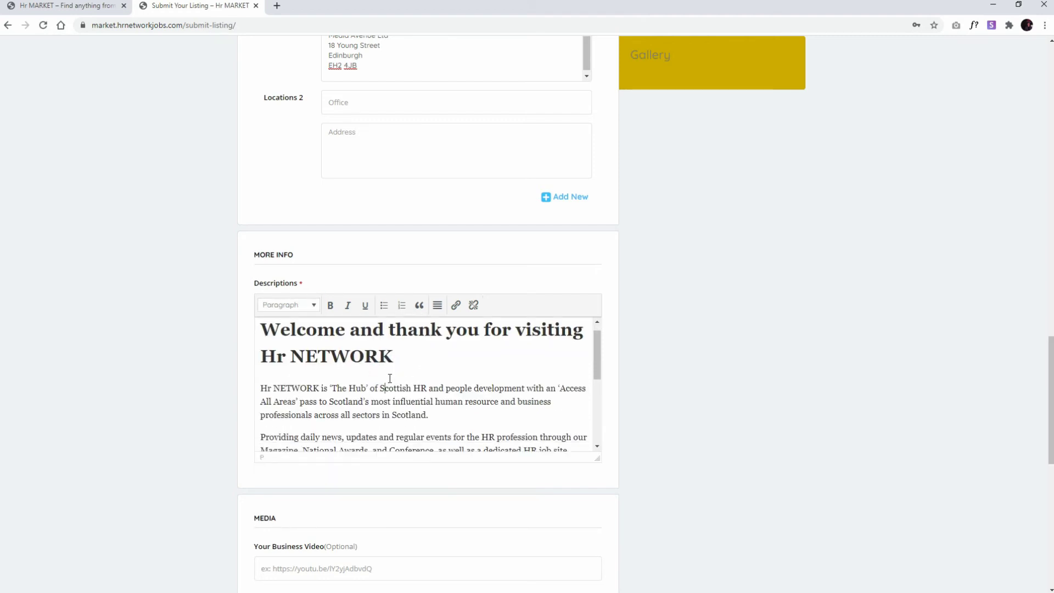
scroll(390, 378, down, 1)
scroll(426, 393, down, 1)
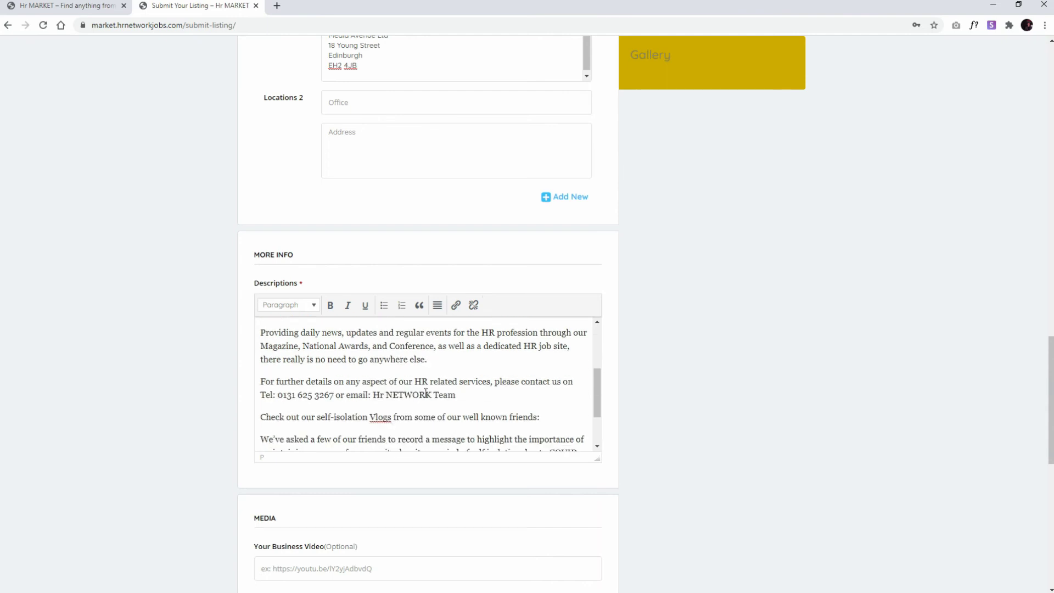
scroll(426, 392, down, 1)
drag(543, 367, 315, 360)
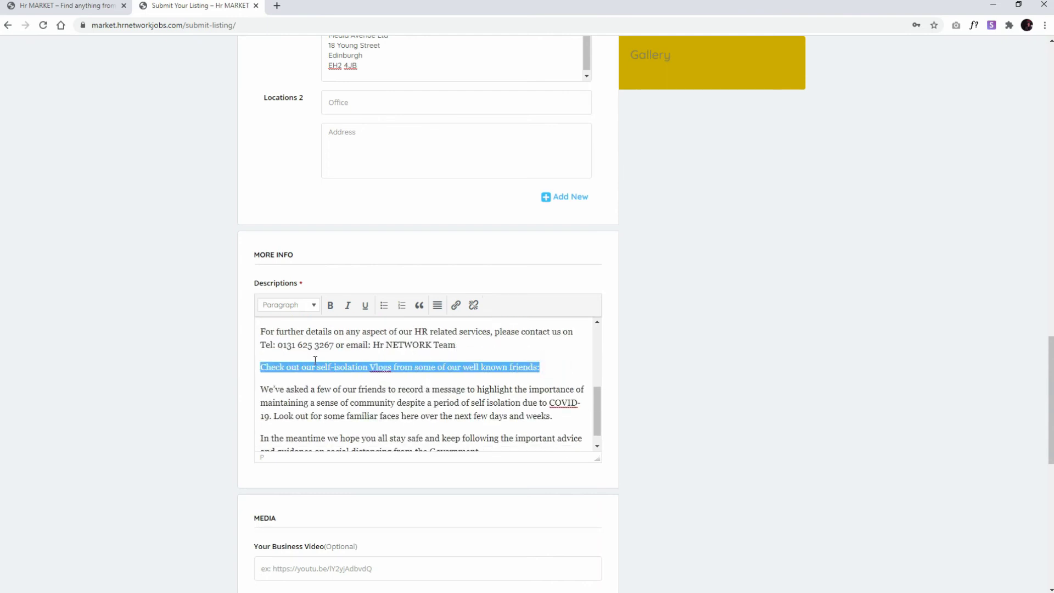
click(347, 306)
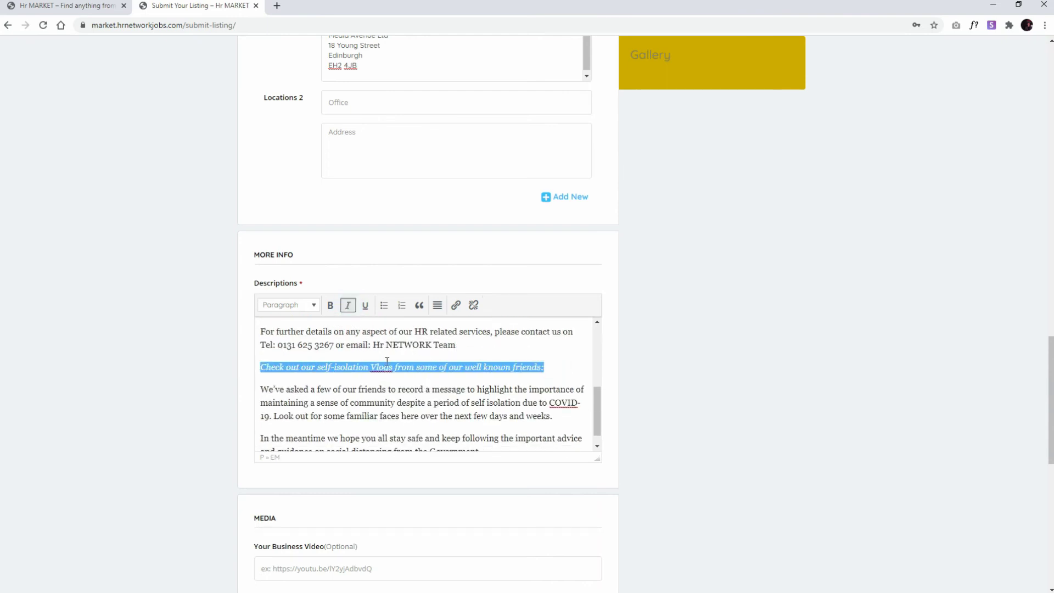
click(505, 376)
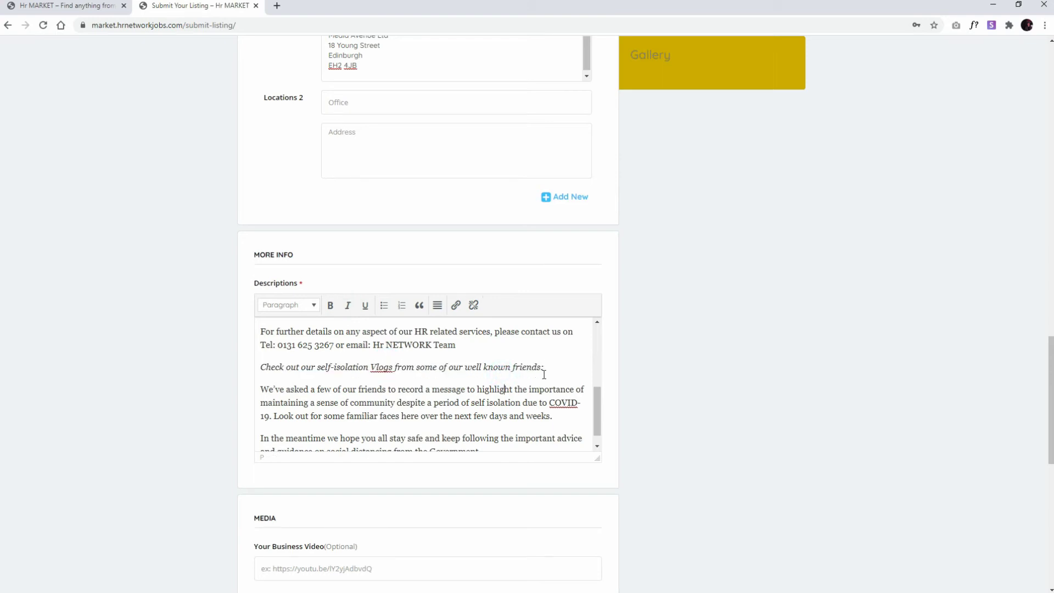
scroll(556, 361, down, 1)
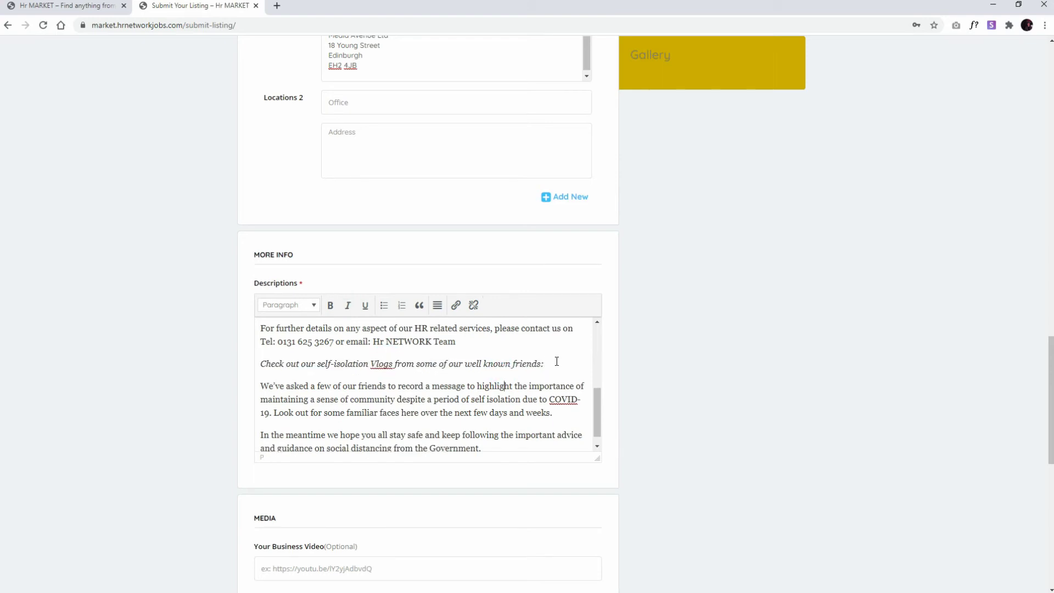
scroll(560, 358, down, 1)
scroll(573, 352, down, 2)
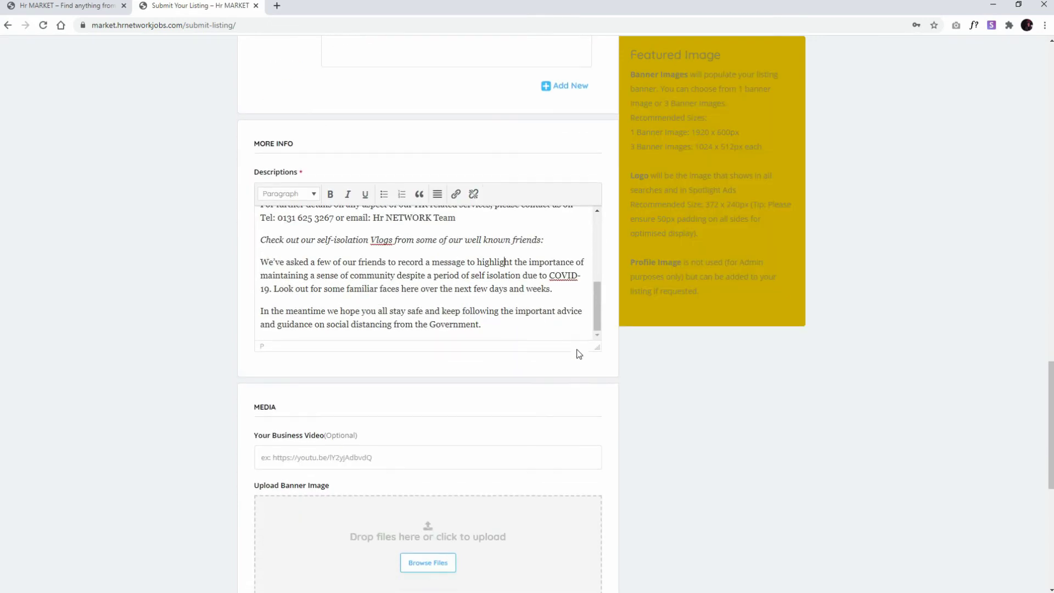
scroll(581, 345, down, 1)
scroll(576, 329, down, 1)
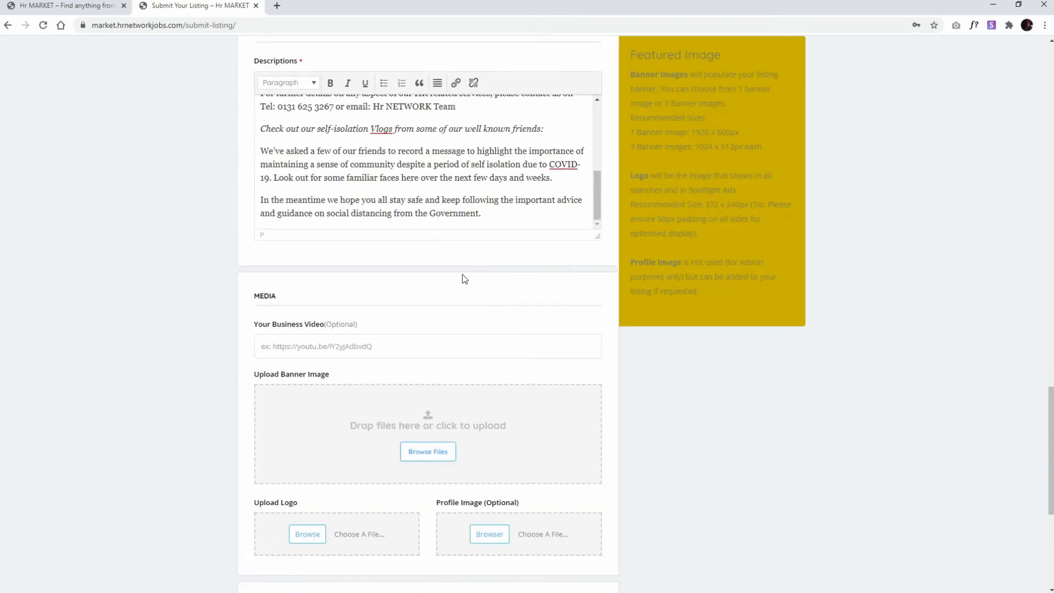
scroll(459, 274, down, 2)
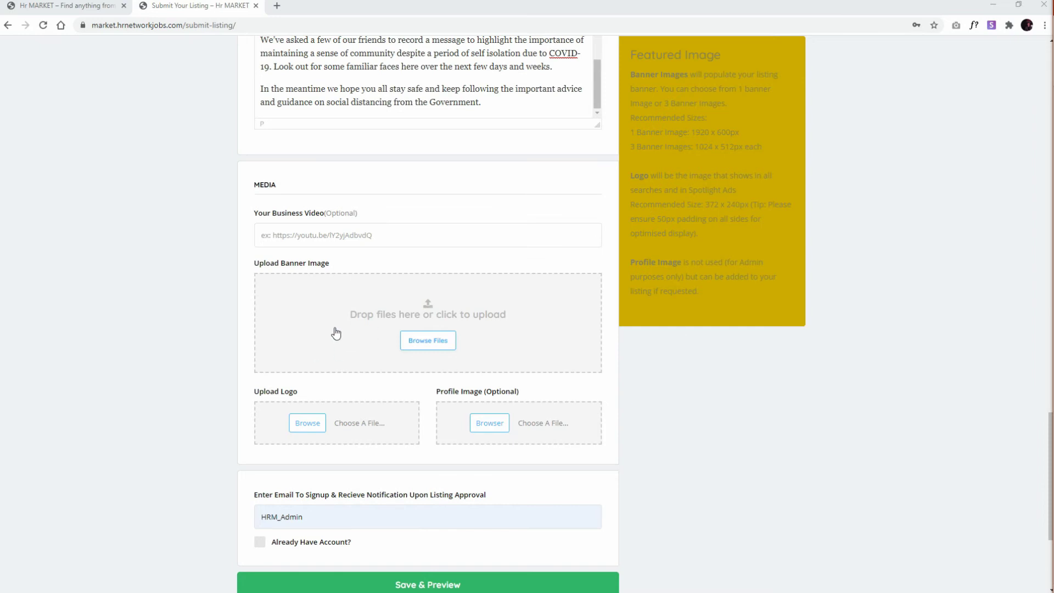
click(325, 235)
text(https://www.youtube.com/watch?v=93lD-0mYIAI)
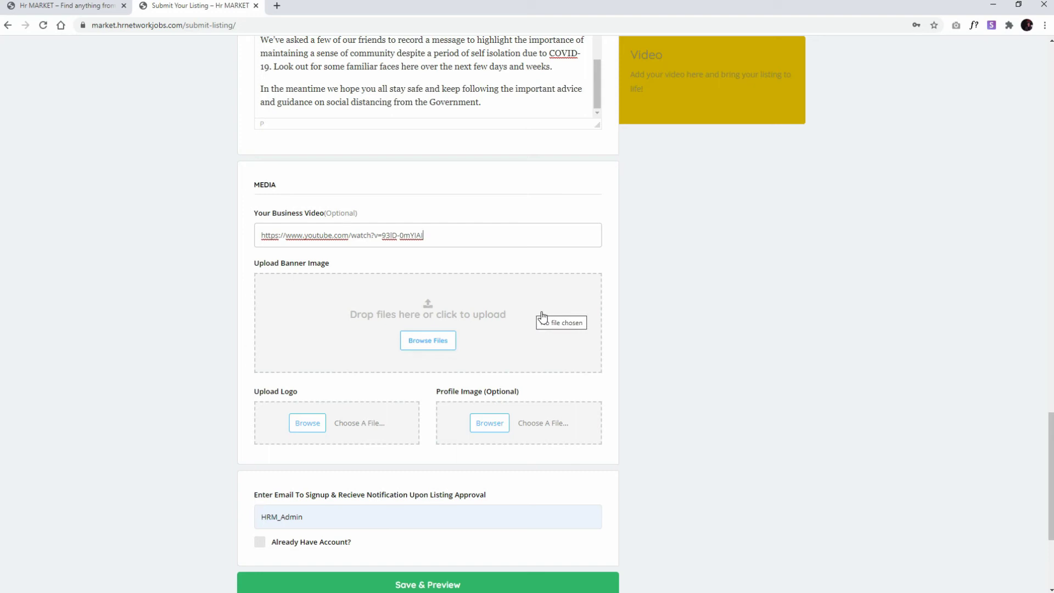
Check the recommended size for a single banner image in the featured image guidance
scroll(534, 305, down, 1)
scroll(534, 305, down, 2)
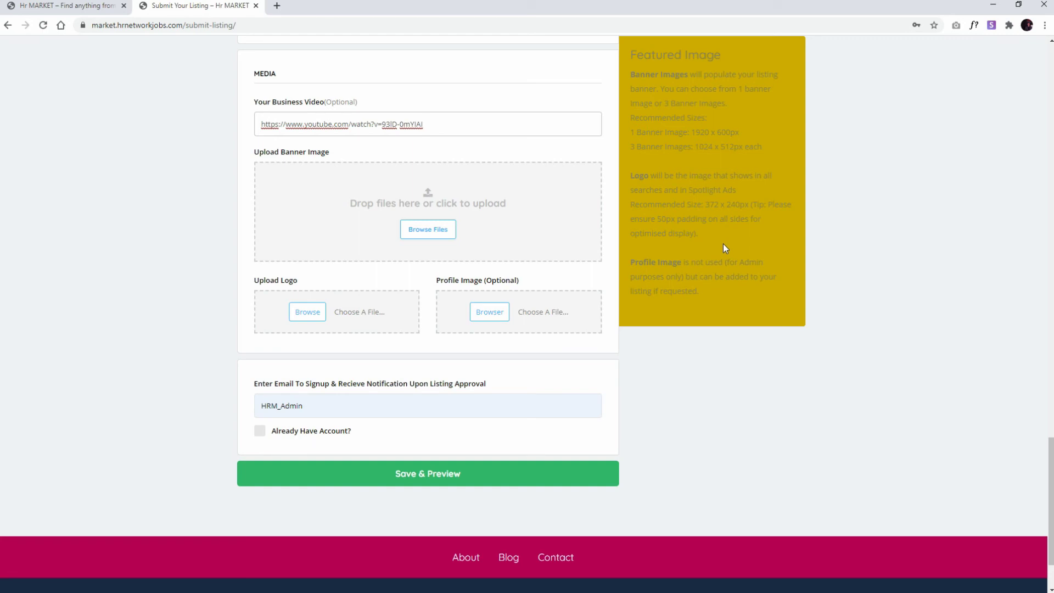
drag(690, 132, 739, 133)
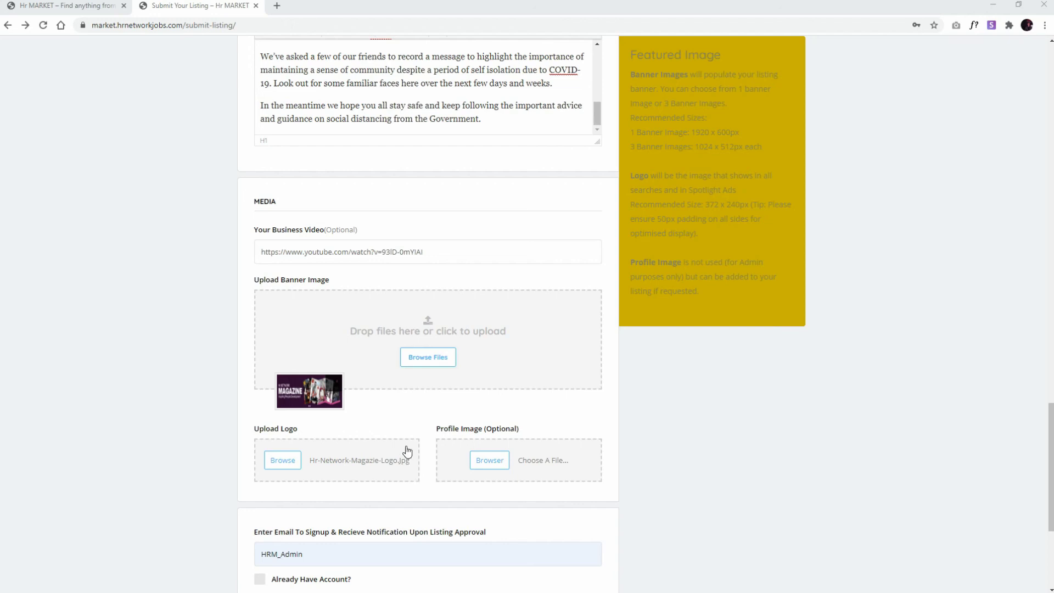
Enter the contact email for signup and approval notification without the existing account option, and save the listing for preview
scroll(237, 358, down, 4)
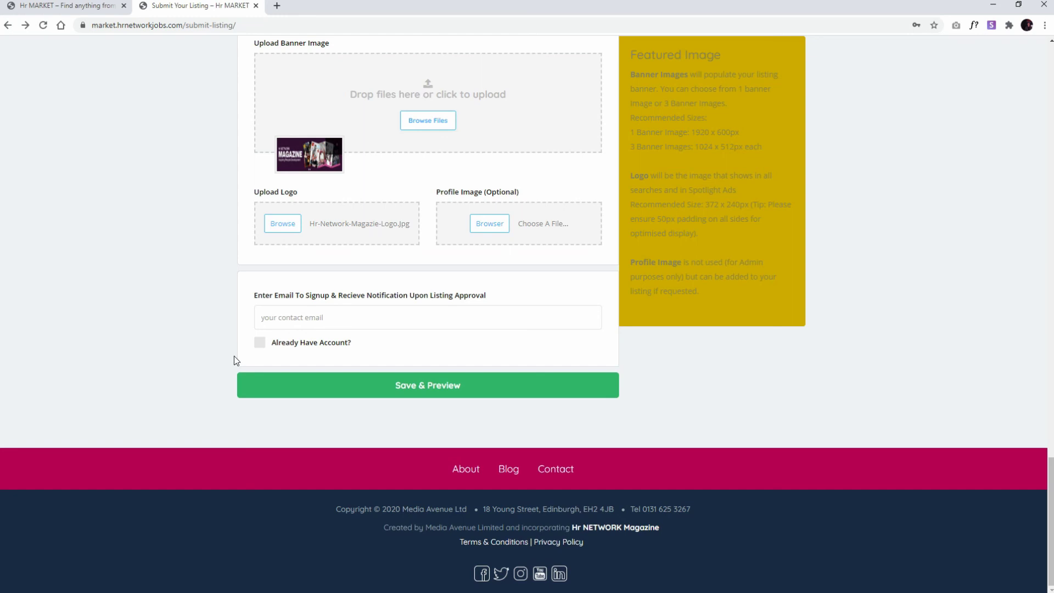
click(259, 343)
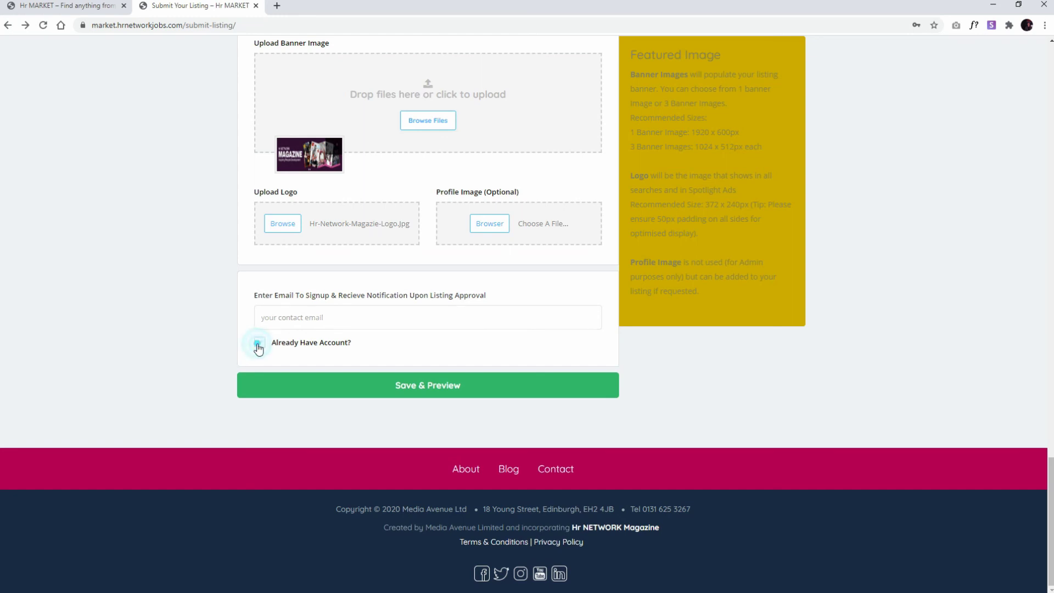
click(261, 344)
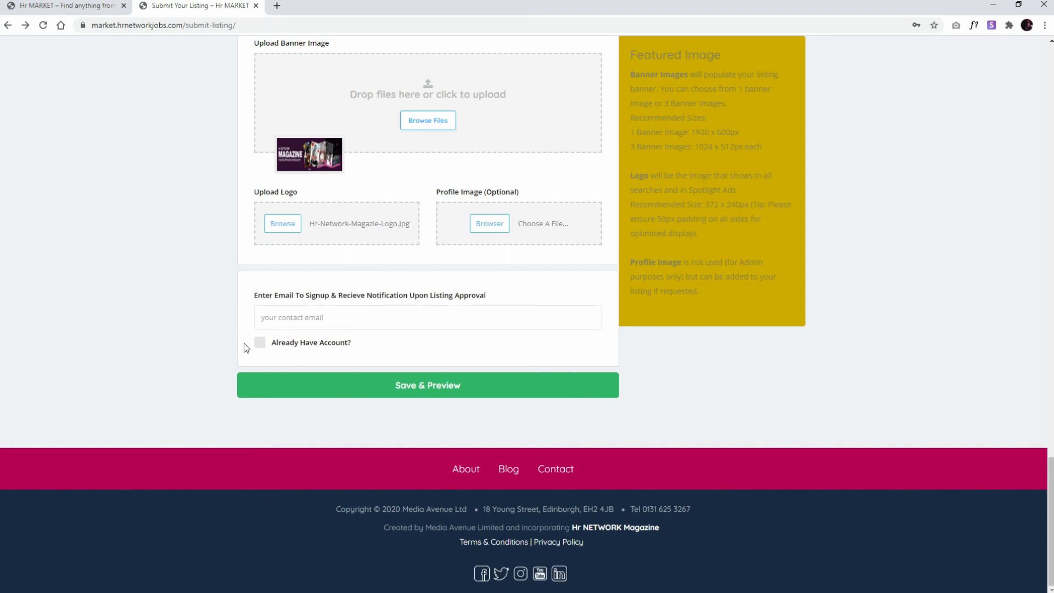
click(293, 318)
key(Down)
key(Return)
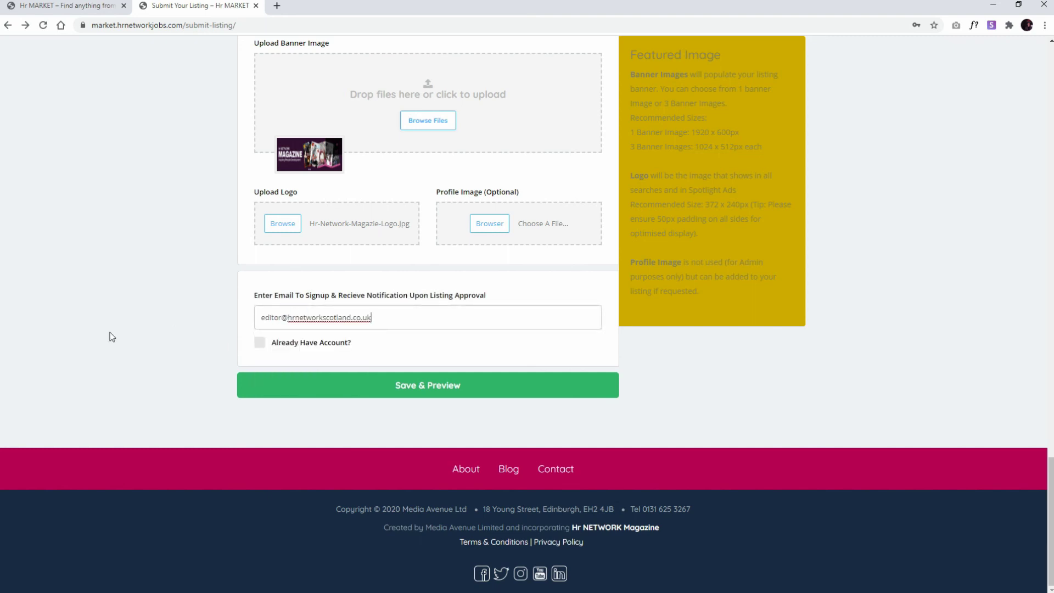
click(413, 385)
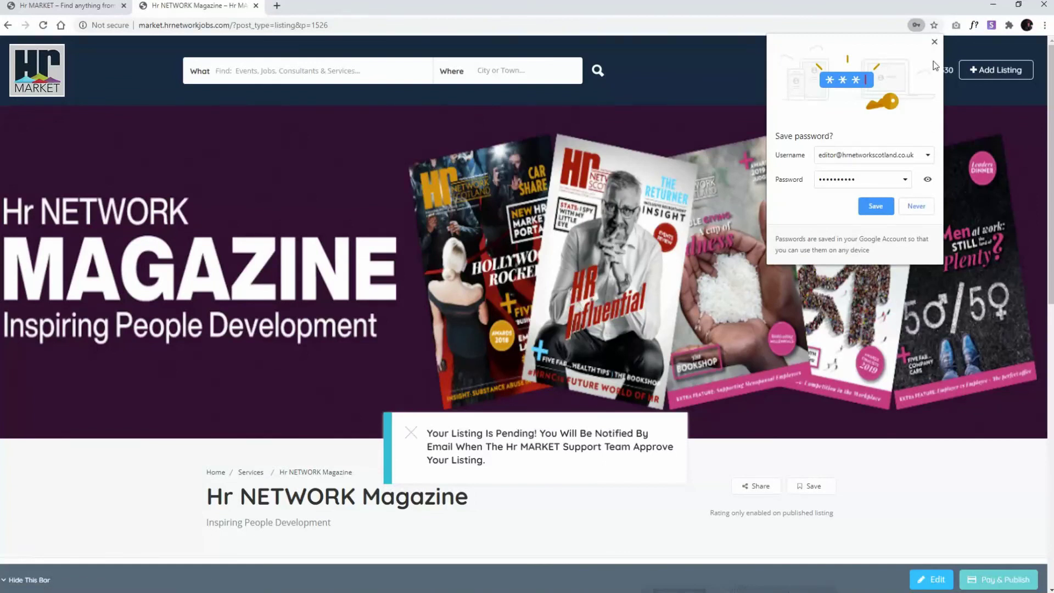
Dismiss the browser's password-saving offer and review the banner, description and contact details in the Hr NETWORK Magazine listing preview
click(934, 43)
scroll(677, 341, down, 4)
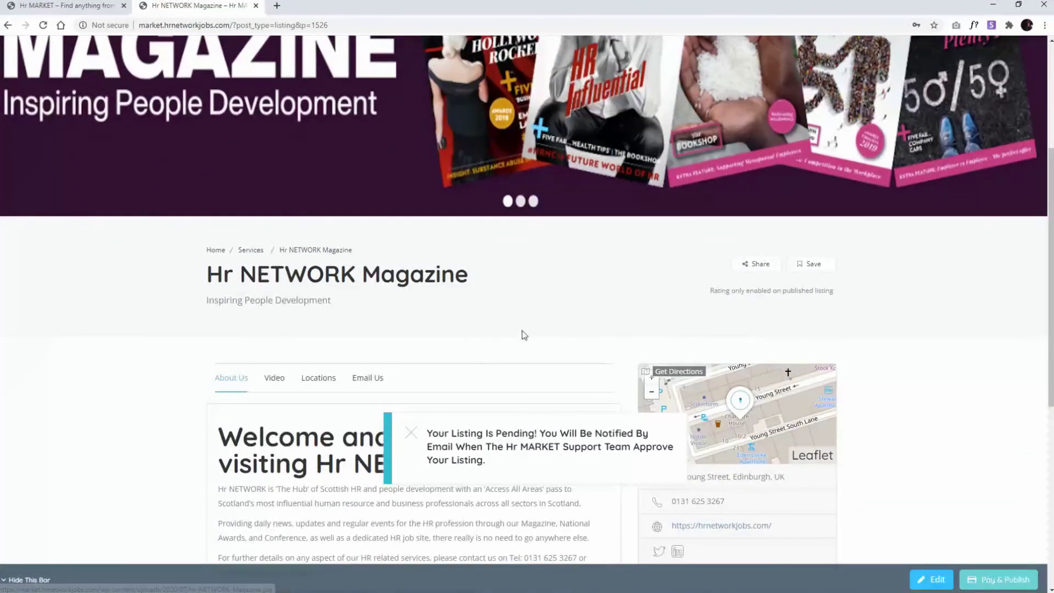
scroll(497, 347, down, 6)
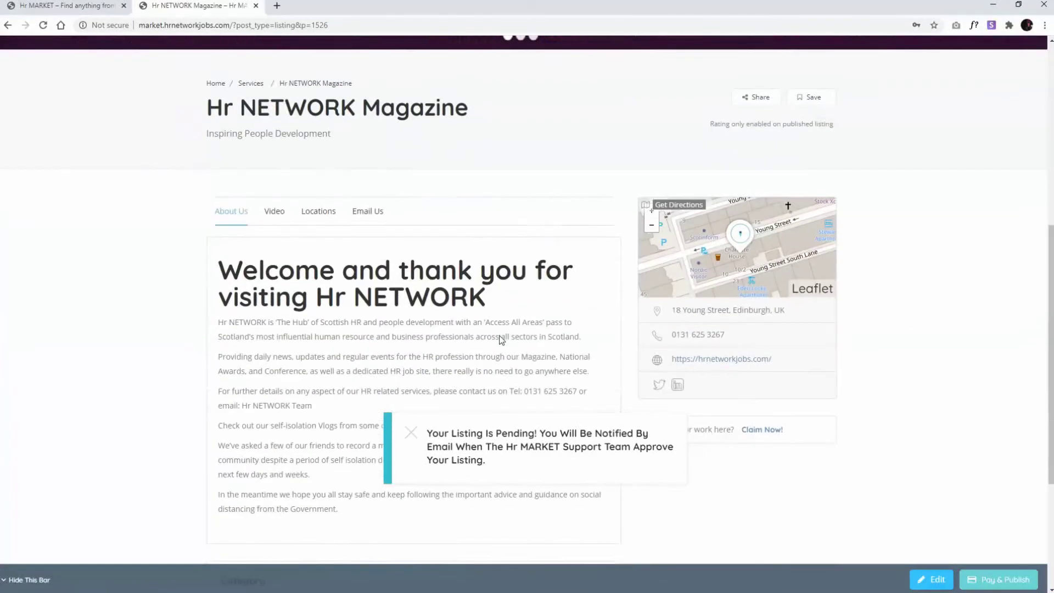
scroll(500, 338, up, 4)
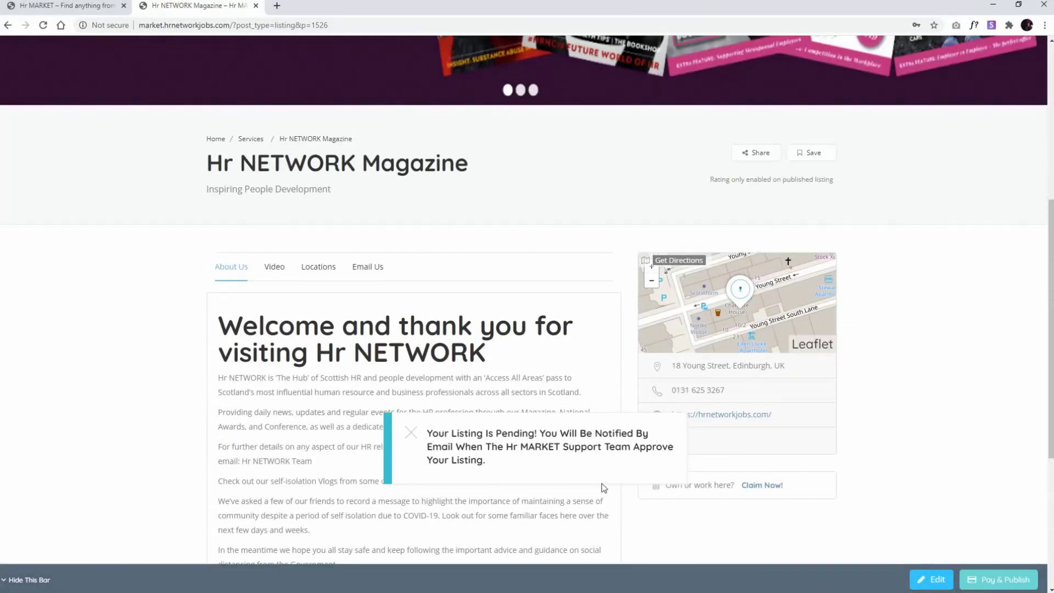